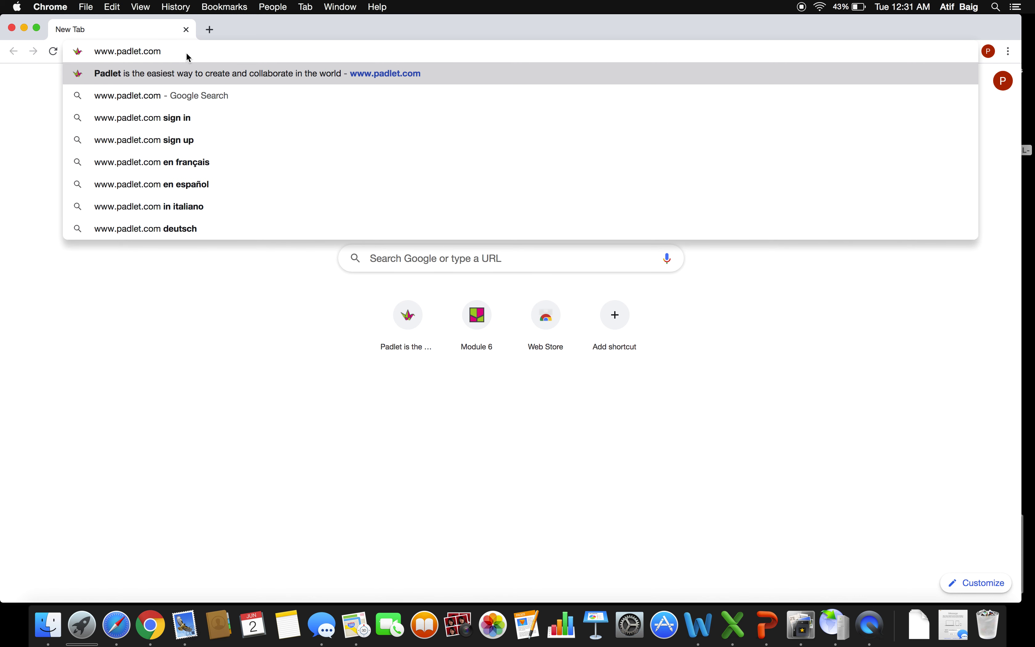
key(Return)
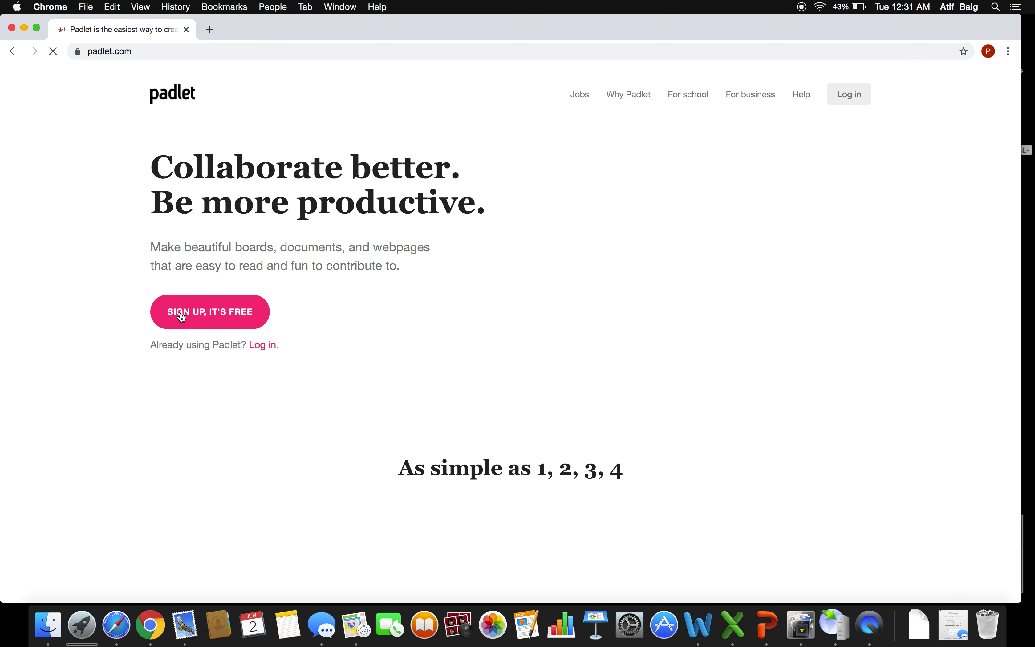
click(847, 96)
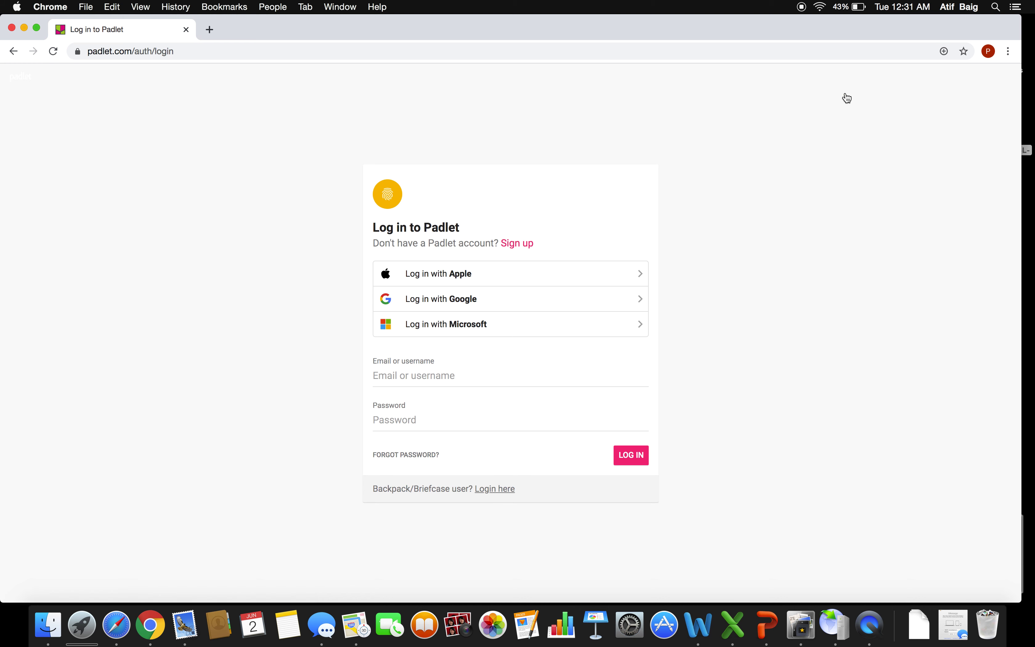
click(477, 301)
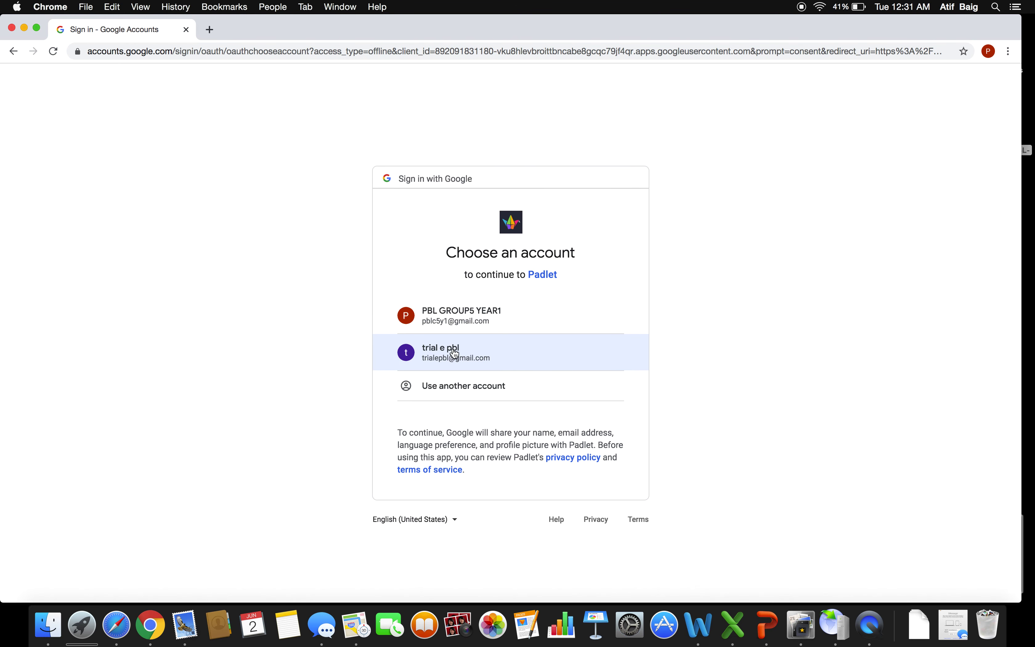
click(497, 352)
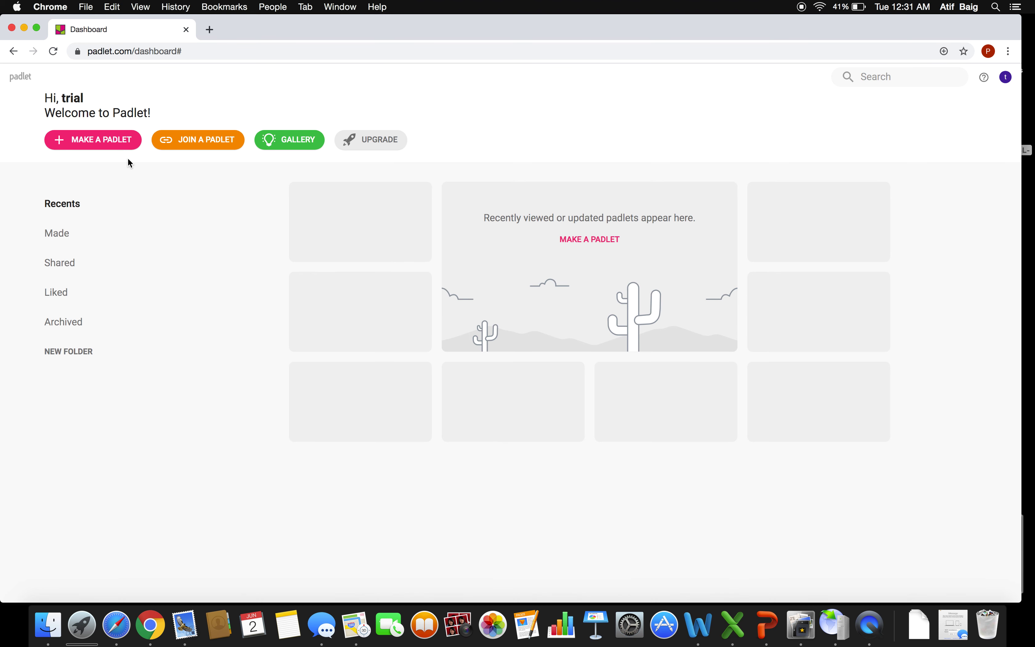
Step: Make a new blank padlet with the Shelf layout
click(111, 146)
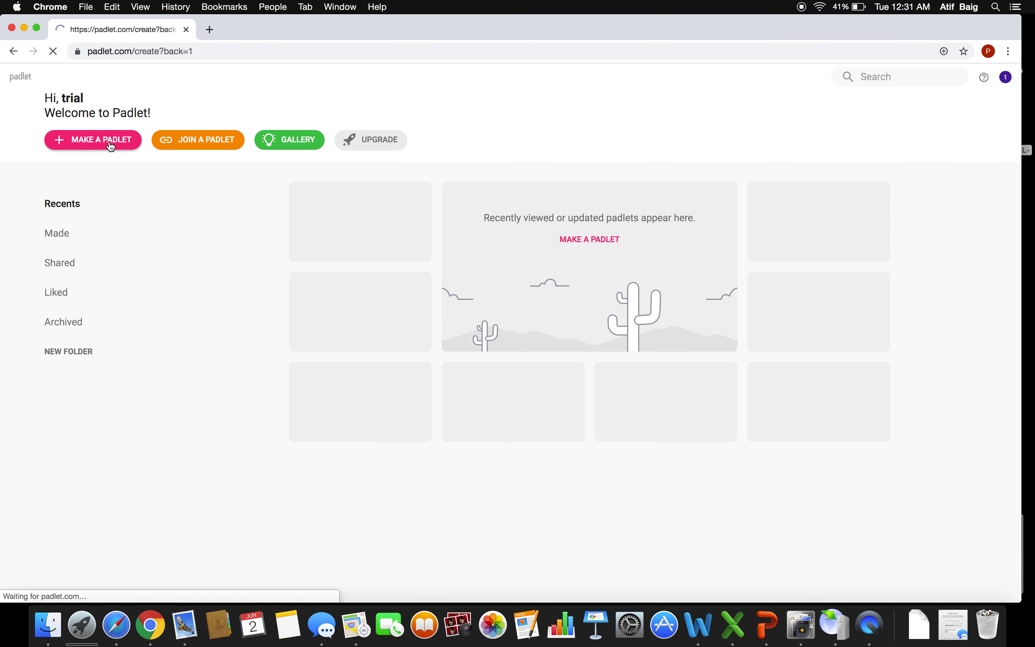
scroll(126, 283, down, 1)
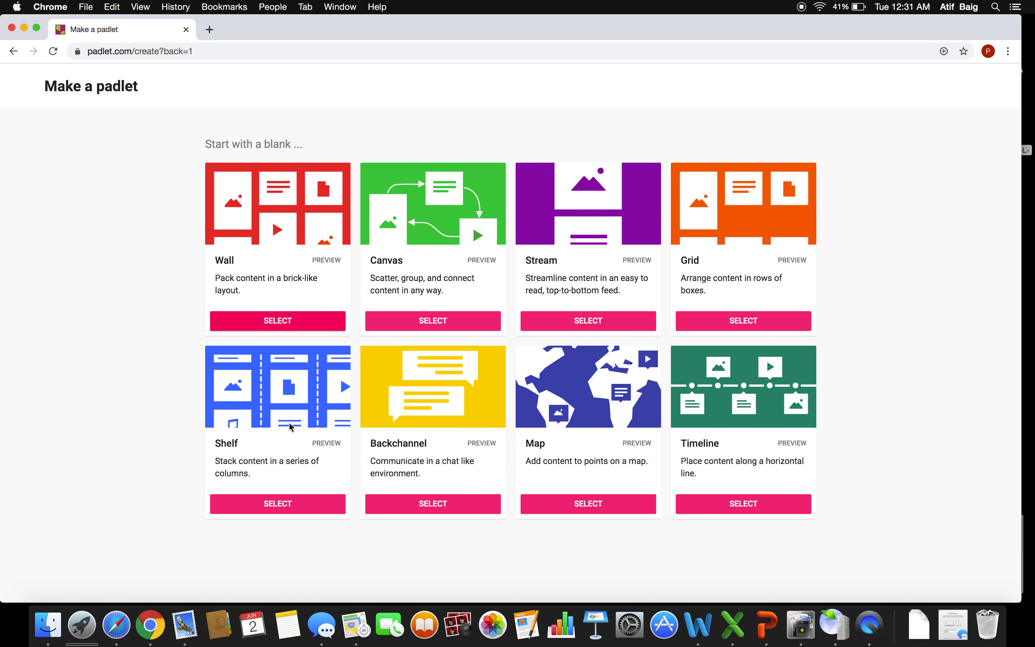
click(270, 507)
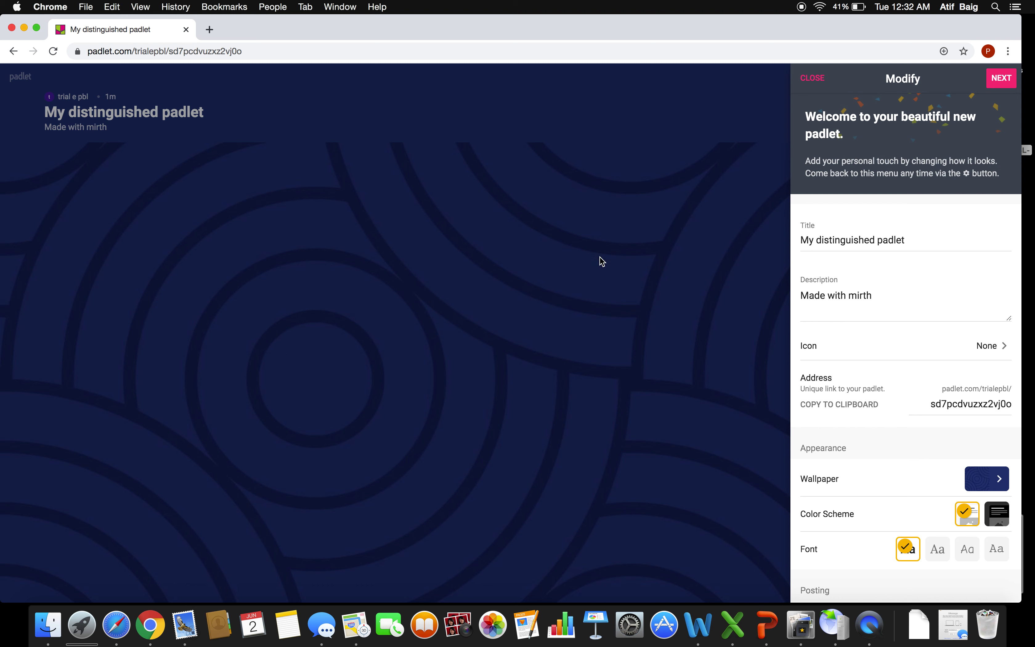
Step: Replace the padlet's title with "PBL Module GIT"
click(902, 241)
drag(805, 239, 901, 246)
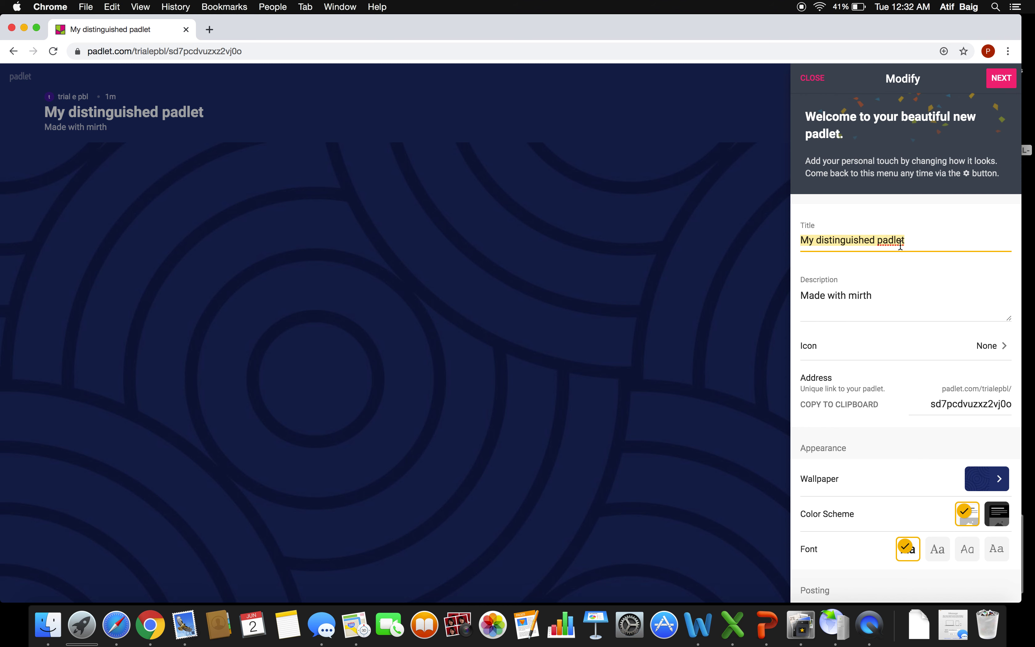
key(BackSpace)
text(P)
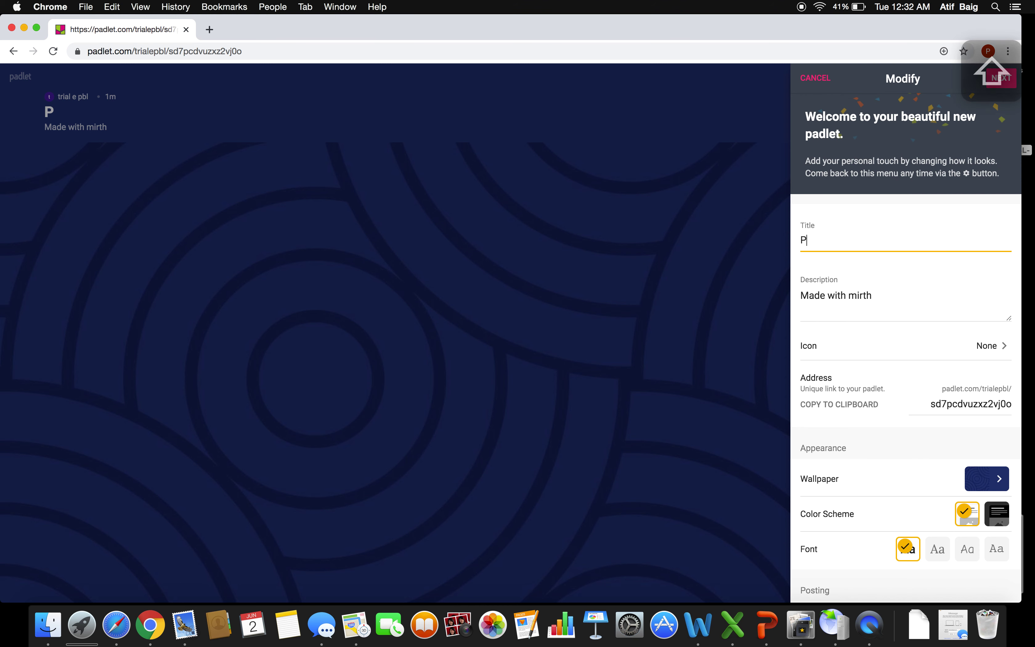
text(BL Module)
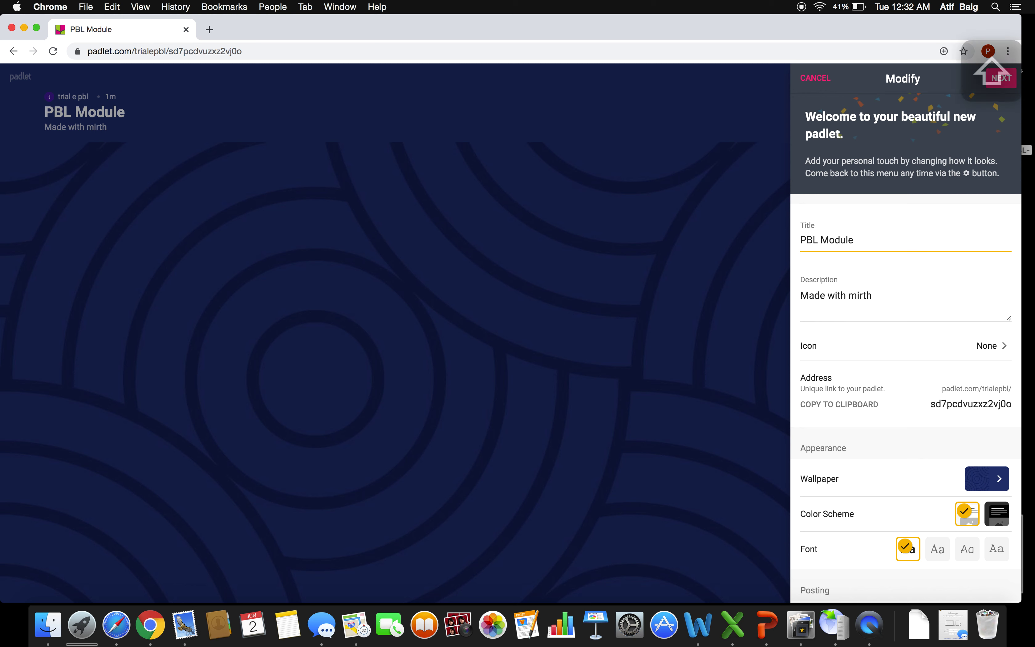
text( GIT)
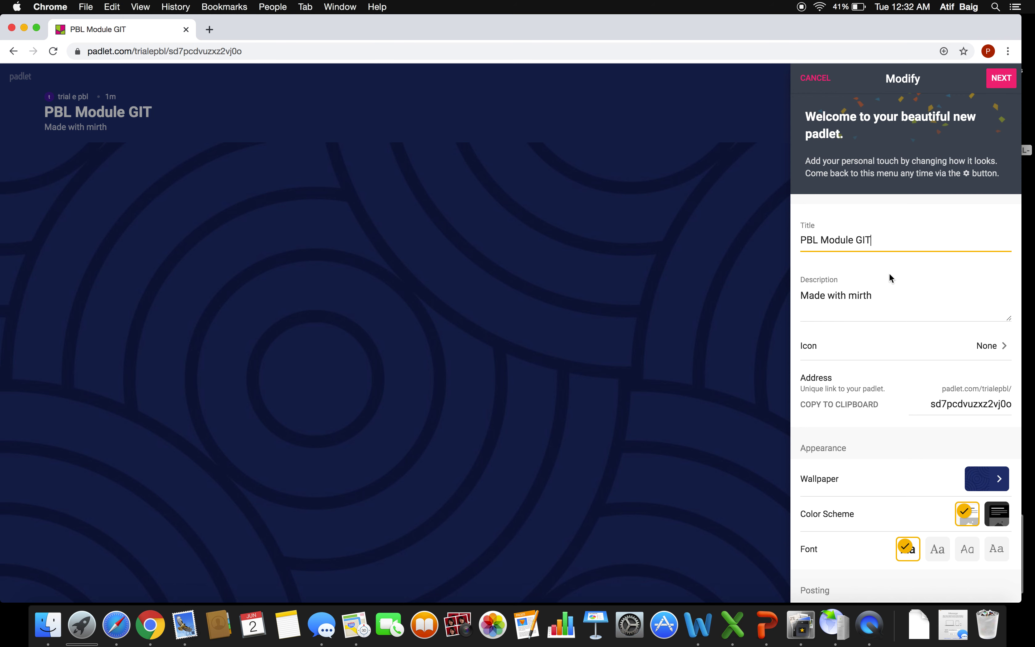
Step: Set the padlet's description to "Case 1 - Session 1" and copy its unique link to the clipboard
drag(890, 294, 788, 294)
text(Case 1)
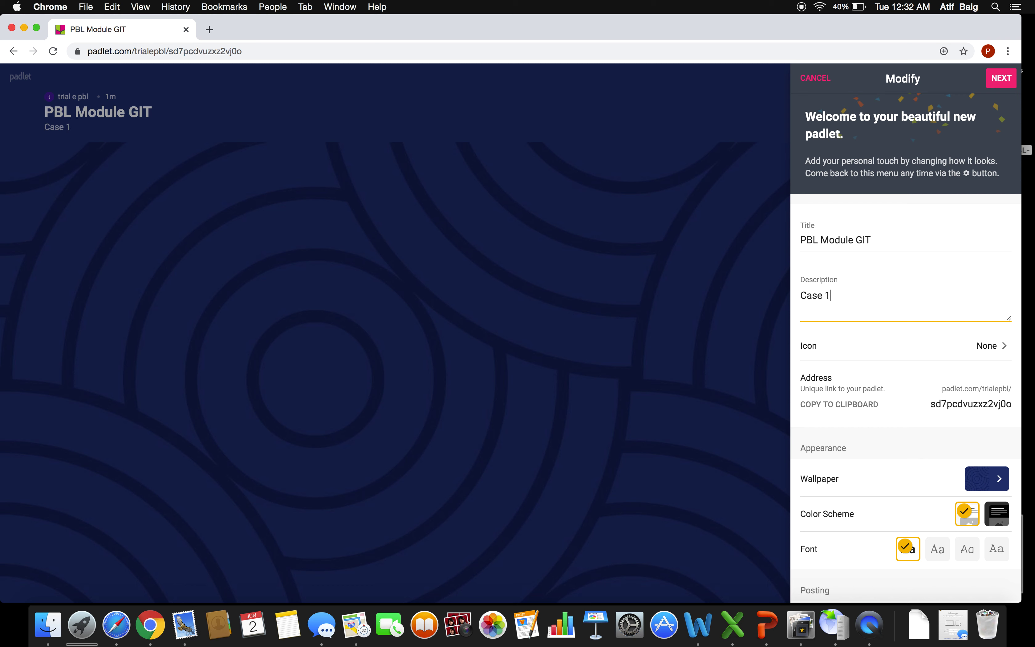
text( - Session 1)
click(840, 405)
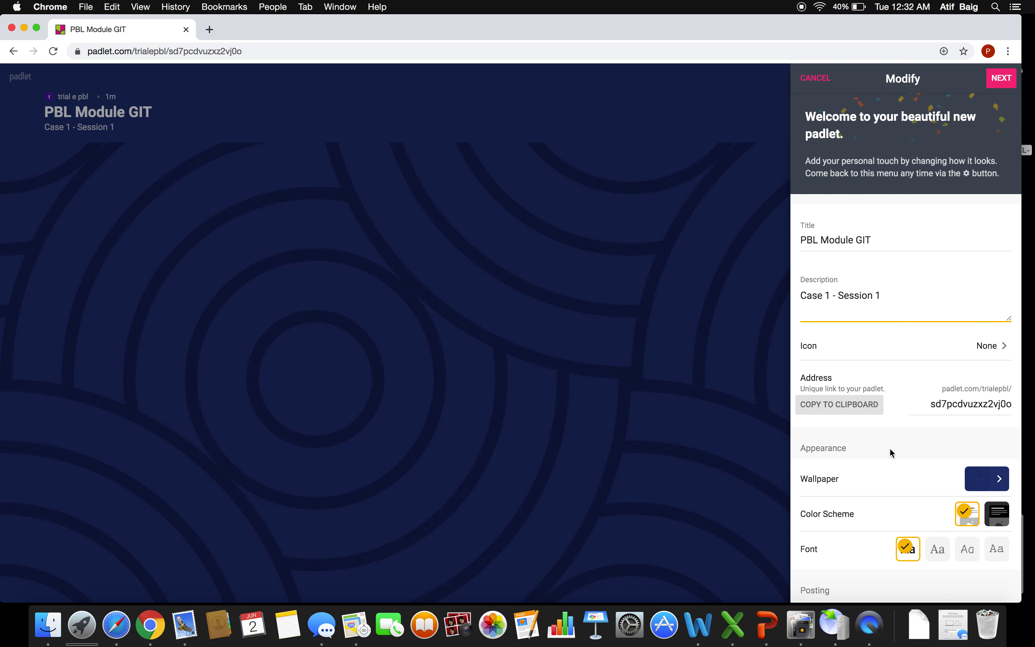
Step: Set the padlet's wallpaper to solid white and return to the main settings
click(978, 481)
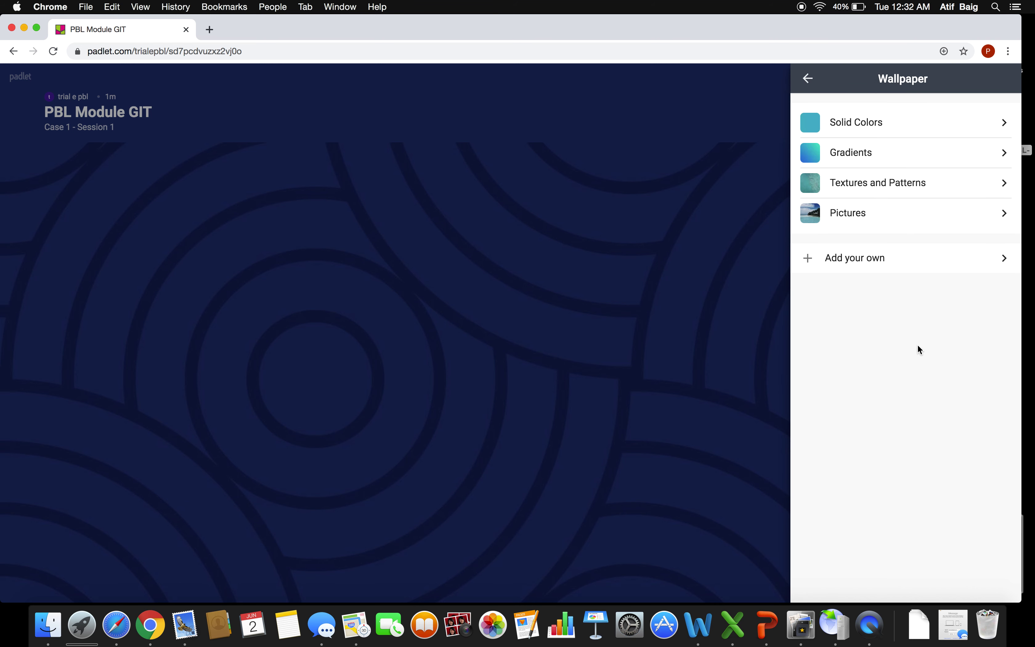
click(856, 139)
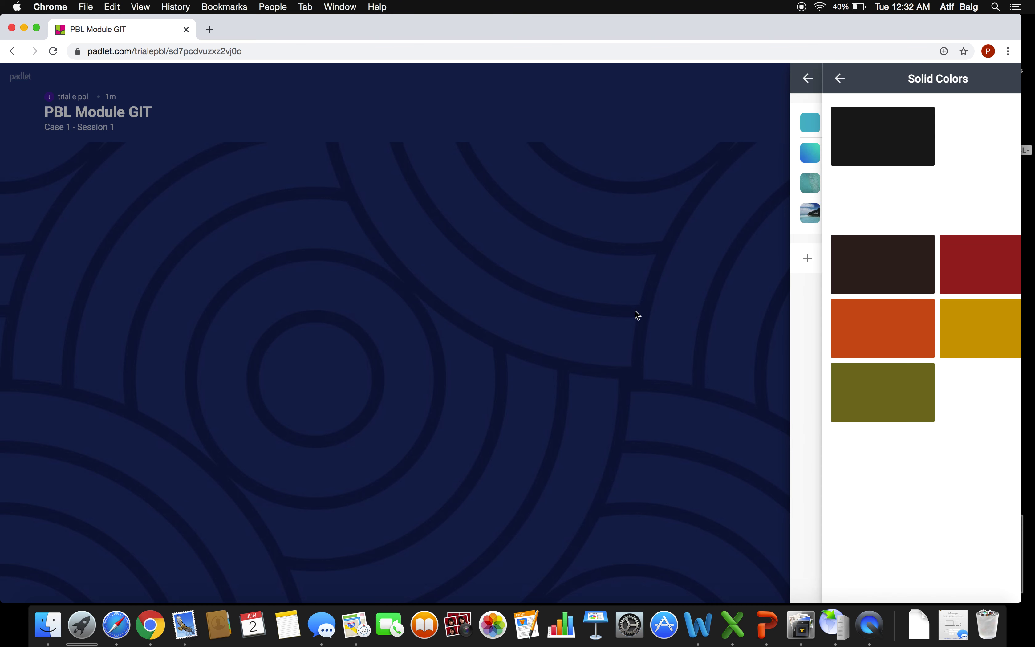
click(941, 129)
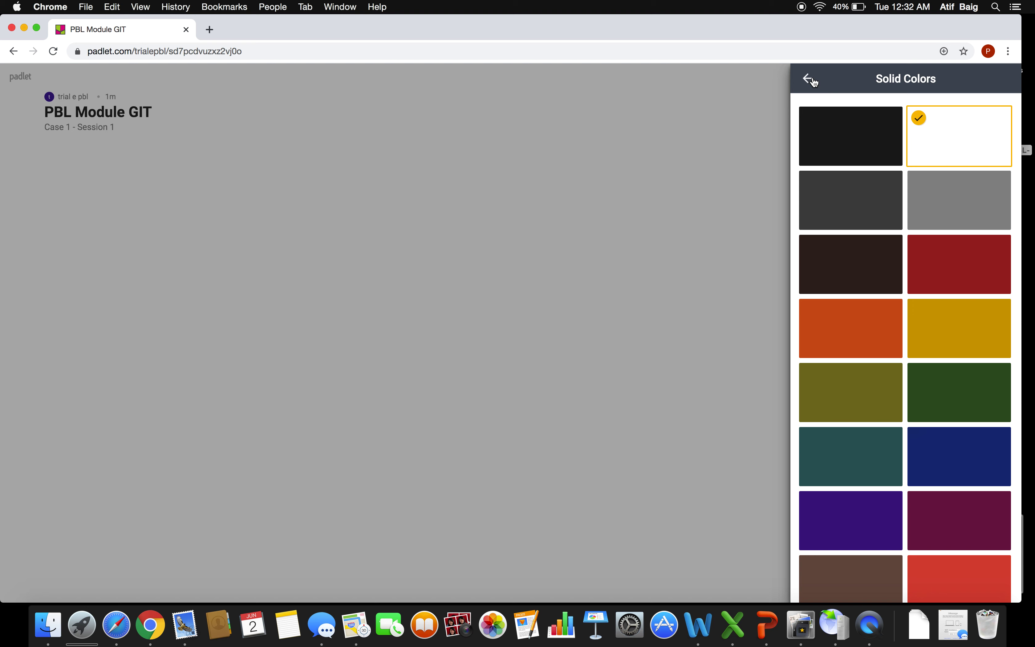
click(809, 78)
click(814, 80)
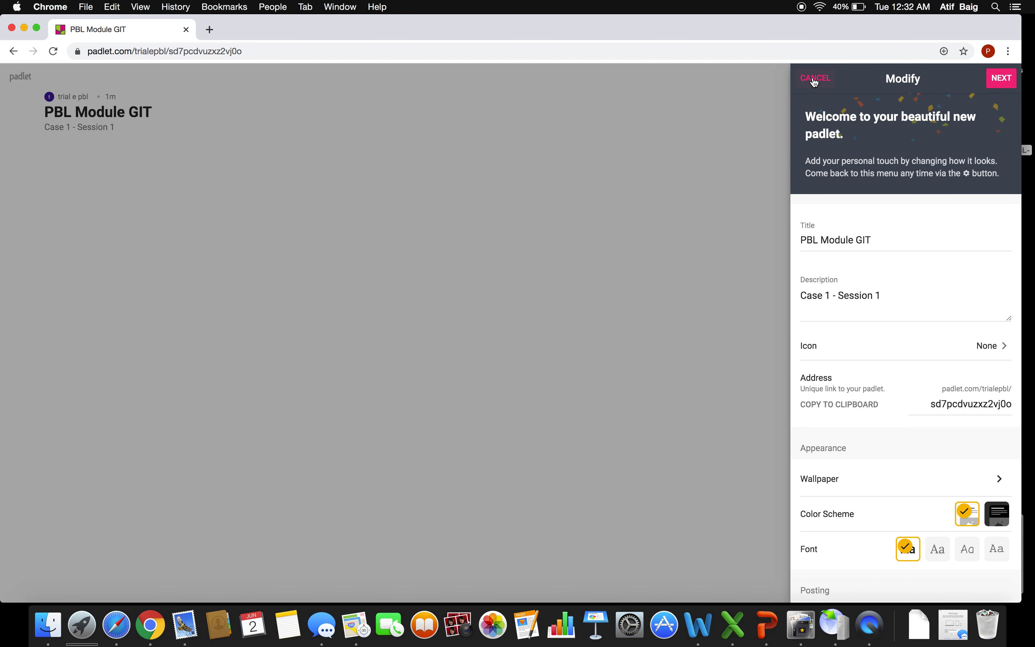
Step: Allow viewers to comment on posts, then finish the padlet setup and start posting
scroll(874, 296, down, 4)
scroll(873, 296, down, 3)
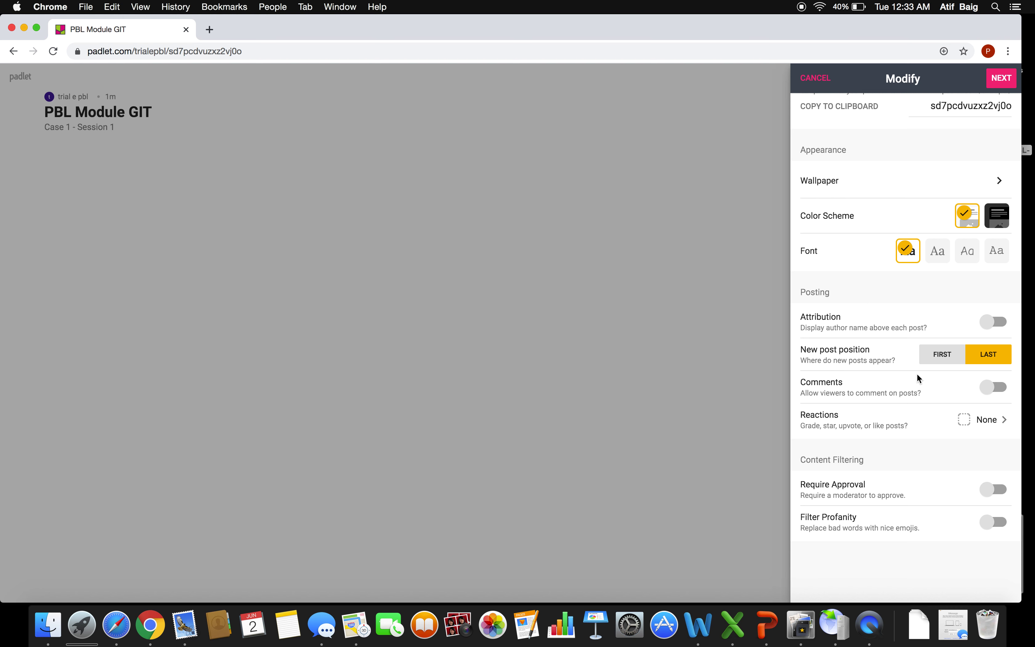
drag(811, 383, 830, 393)
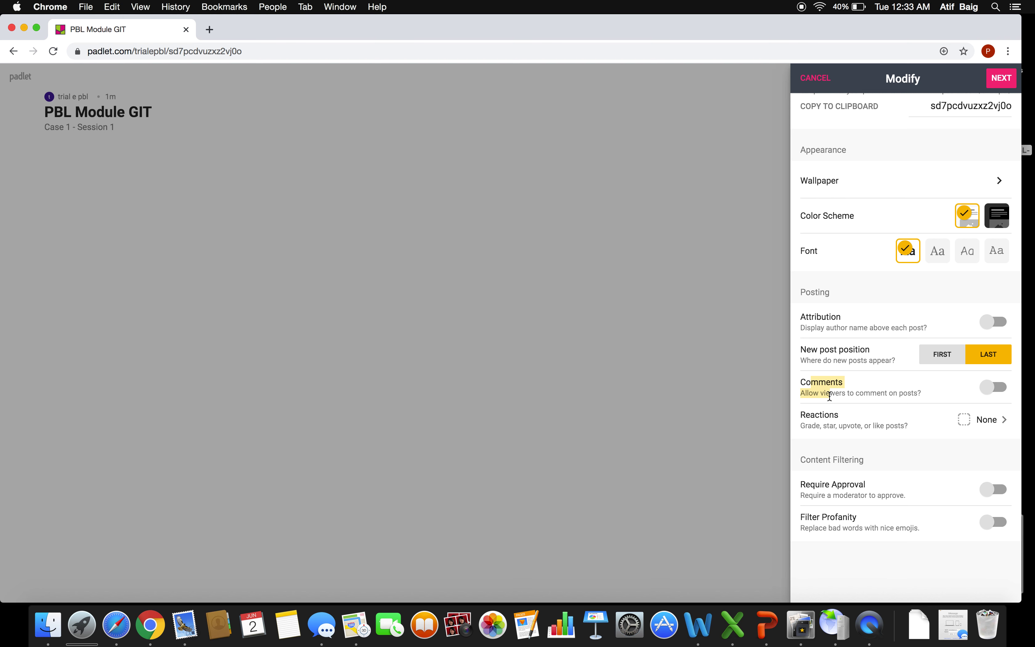
click(996, 390)
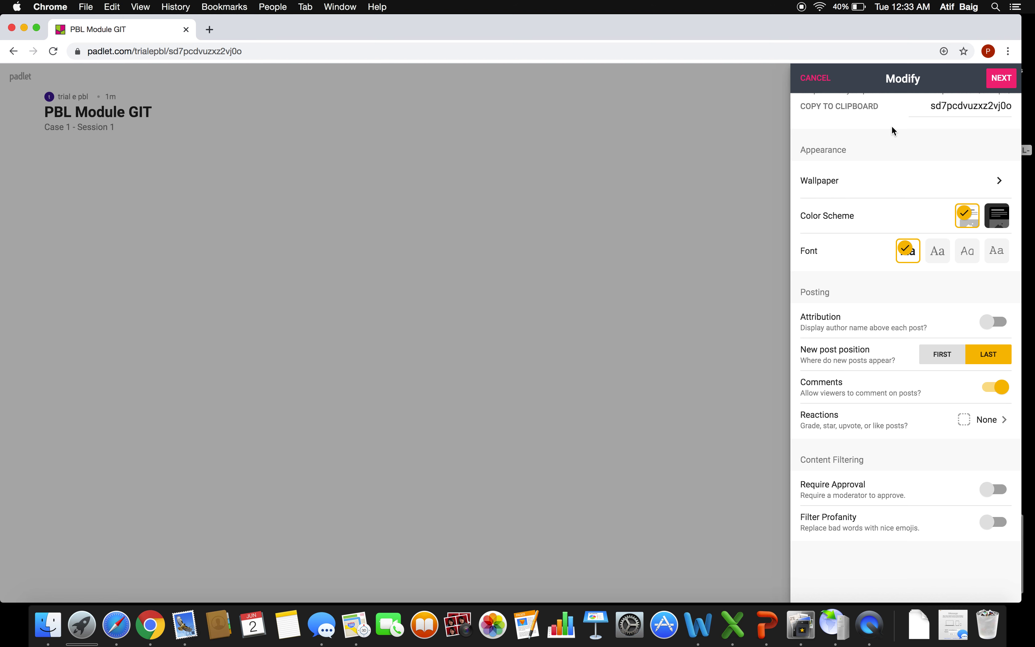
click(1001, 80)
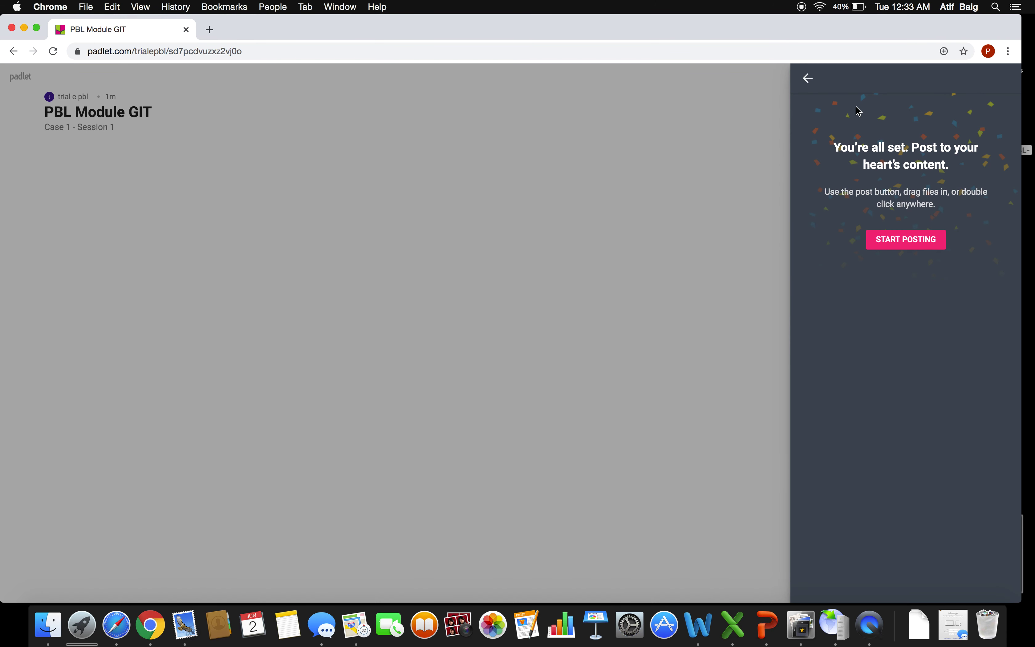
click(886, 246)
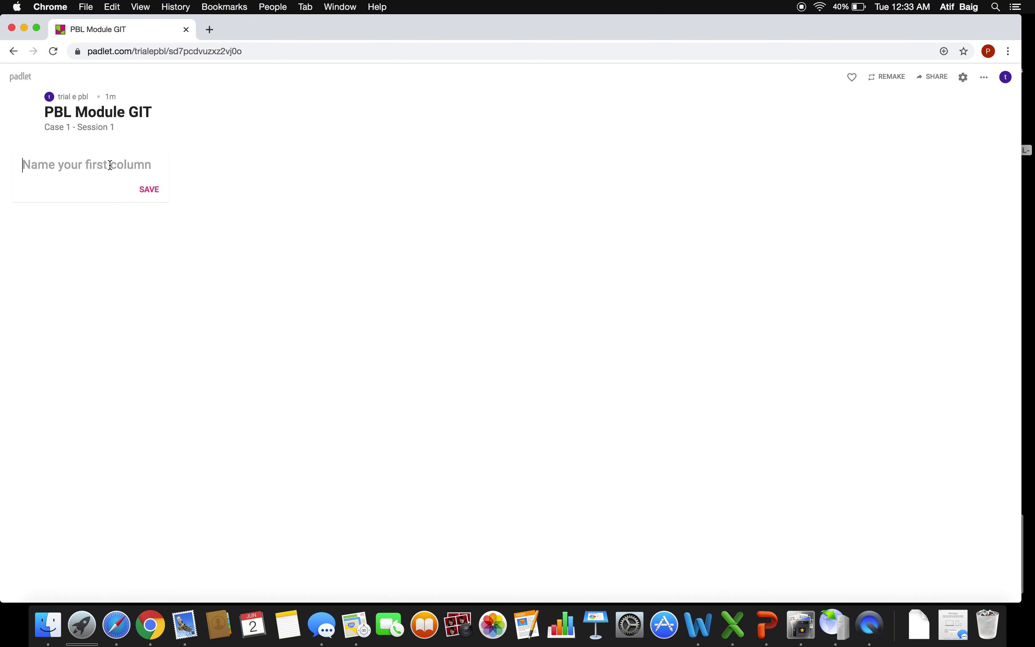
Step: Name the first column "Triggers" and add a second column named "Difficult words/ Term"
text(Triggers)
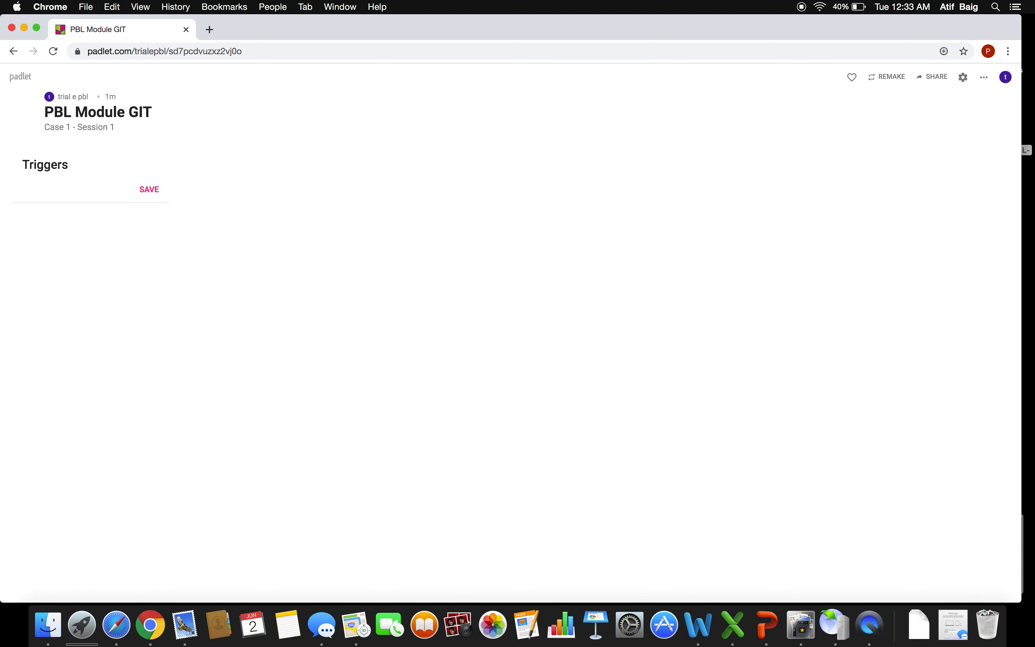
key(Return)
click(240, 171)
text(Difficult wo)
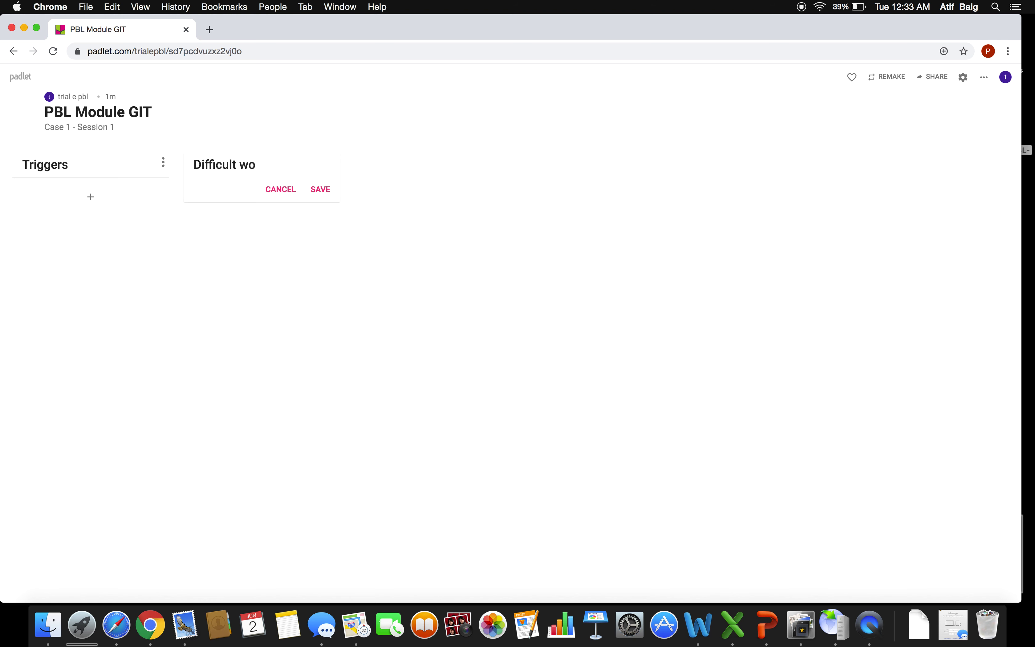
text(rds/ Term)
key(Return)
Step: Add a third column named "Key information" and start a fourth column
click(407, 170)
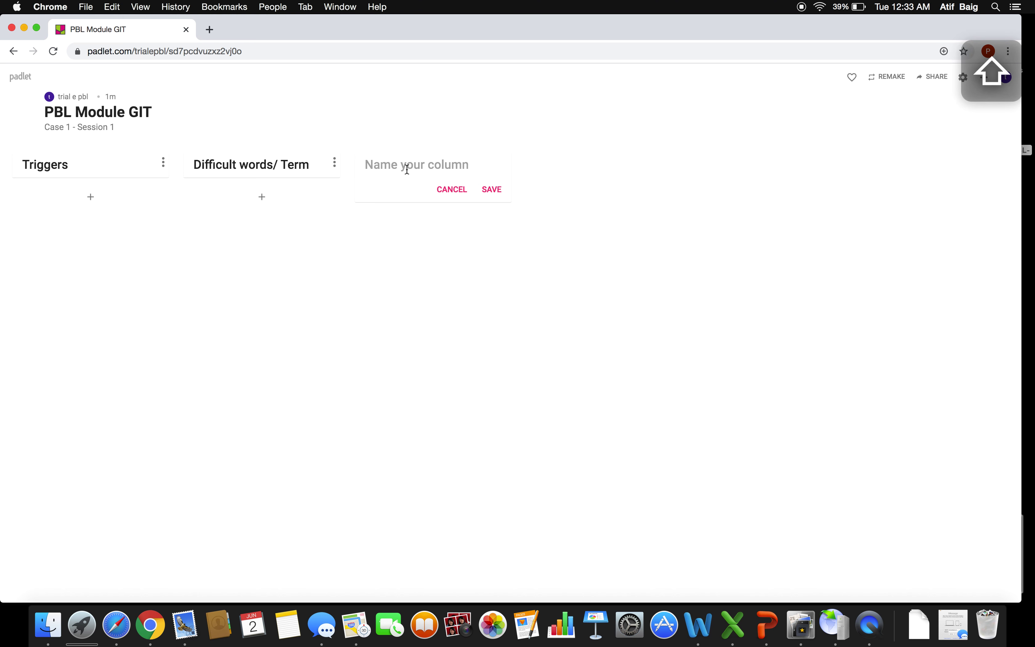
text(KET)
key(BackSpace)
key(BackSpace)
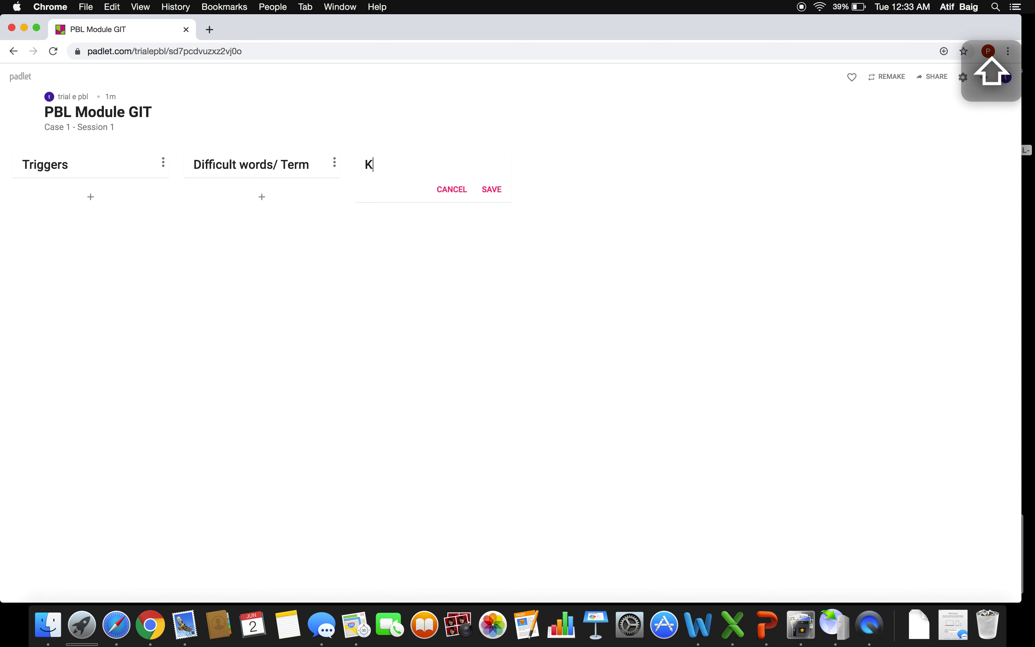
text(EY)
key(BackSpace)
key(BackSpace)
text(ey )
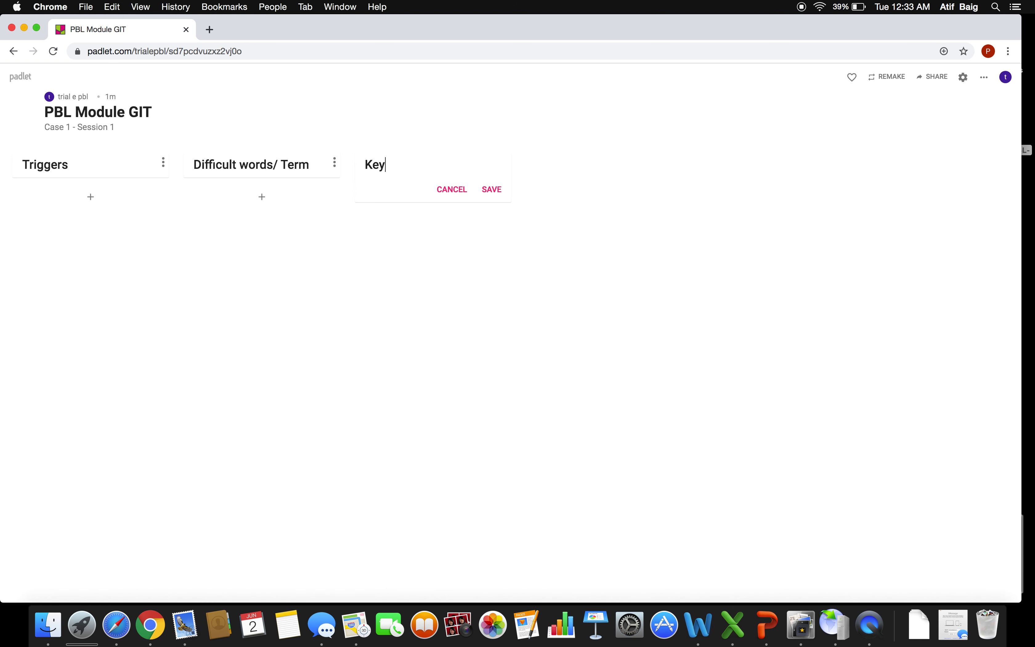
text(information)
key(Return)
click(577, 162)
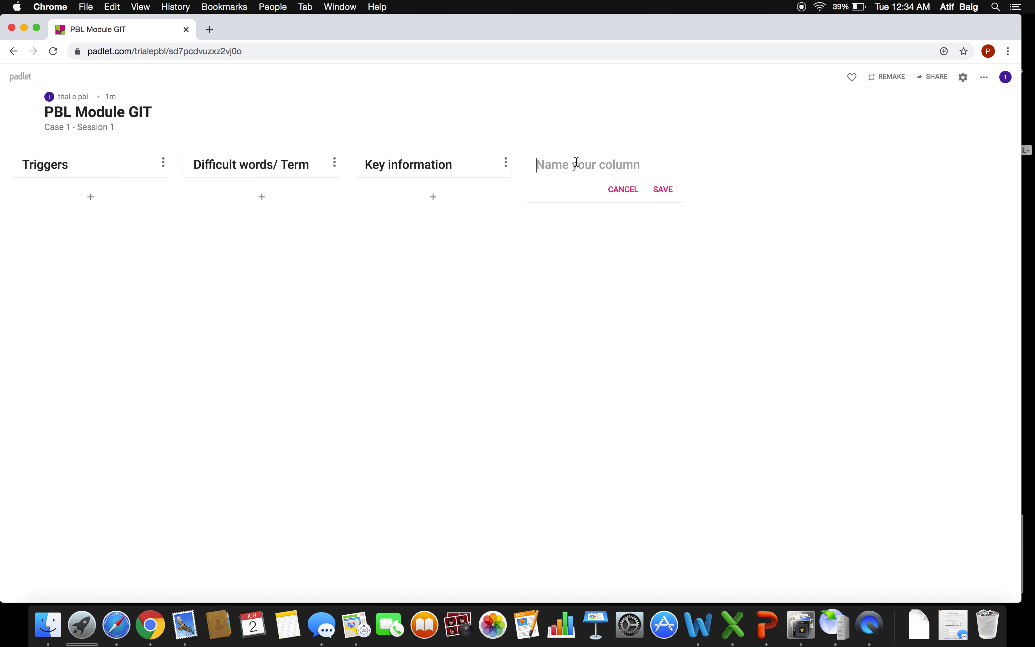
key(Caps_Lock)
text(A)
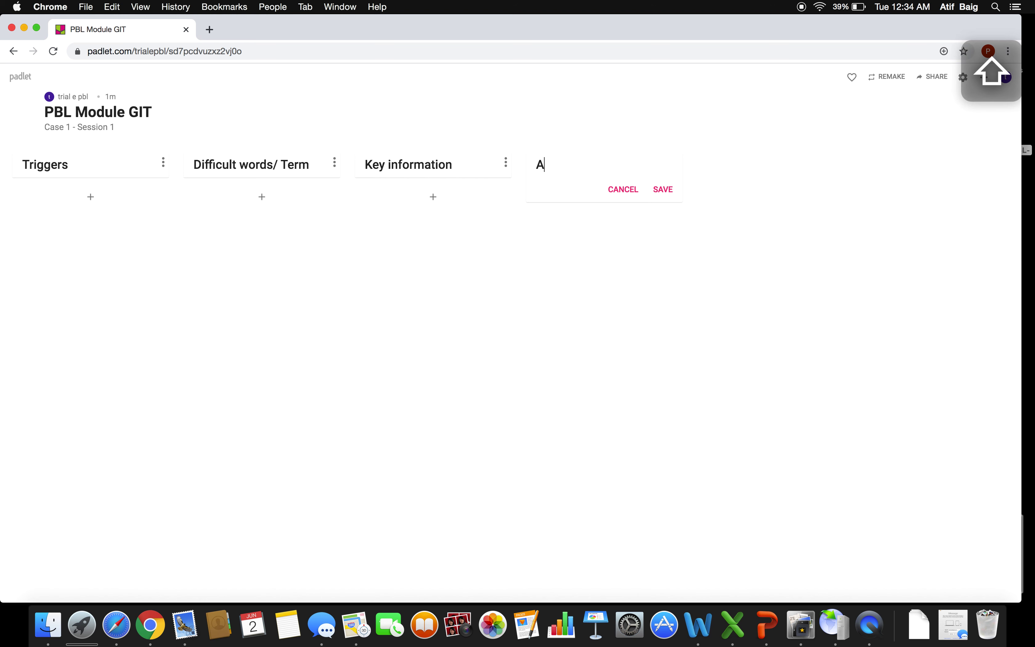
text(SSOCIATED q)
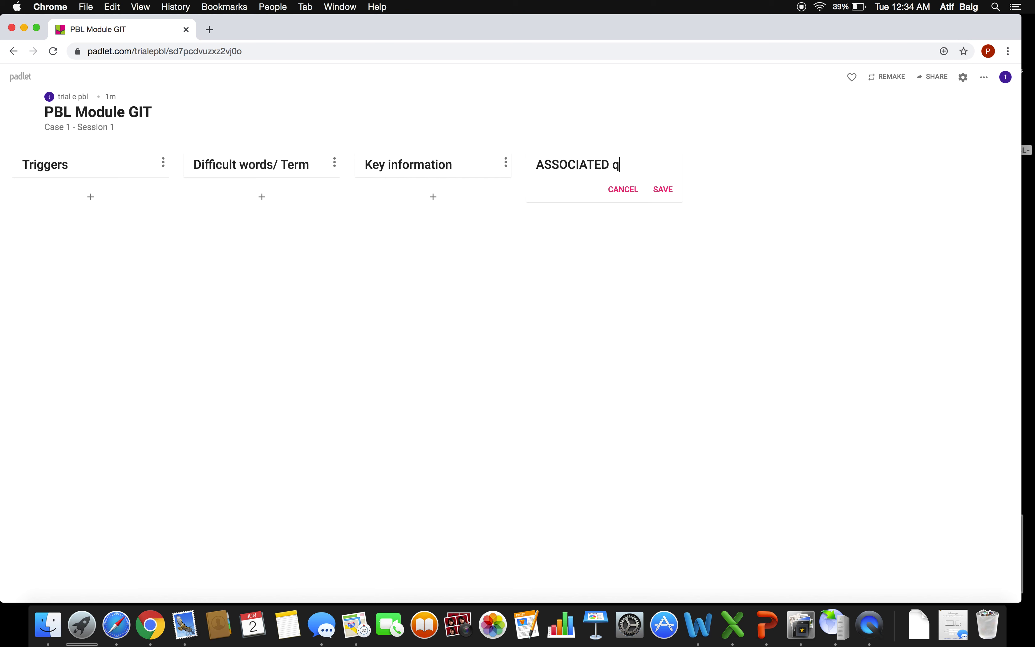
key(BackSpace)
key(BackSpace)
key(BackSpace)
key(BackSpace)
key(BackSpace)
key(BackSpace)
key(BackSpace)
key(BackSpace)
key(BackSpace)
key(BackSpace)
key(BackSpace)
key(BackSpace)
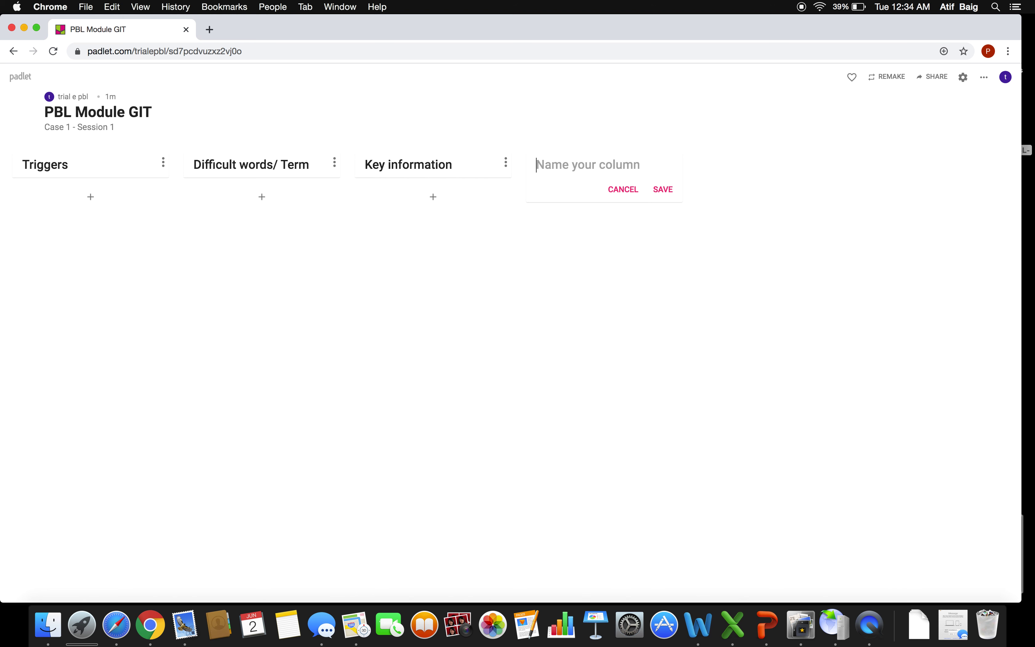
key(Caps_Lock)
text(D)
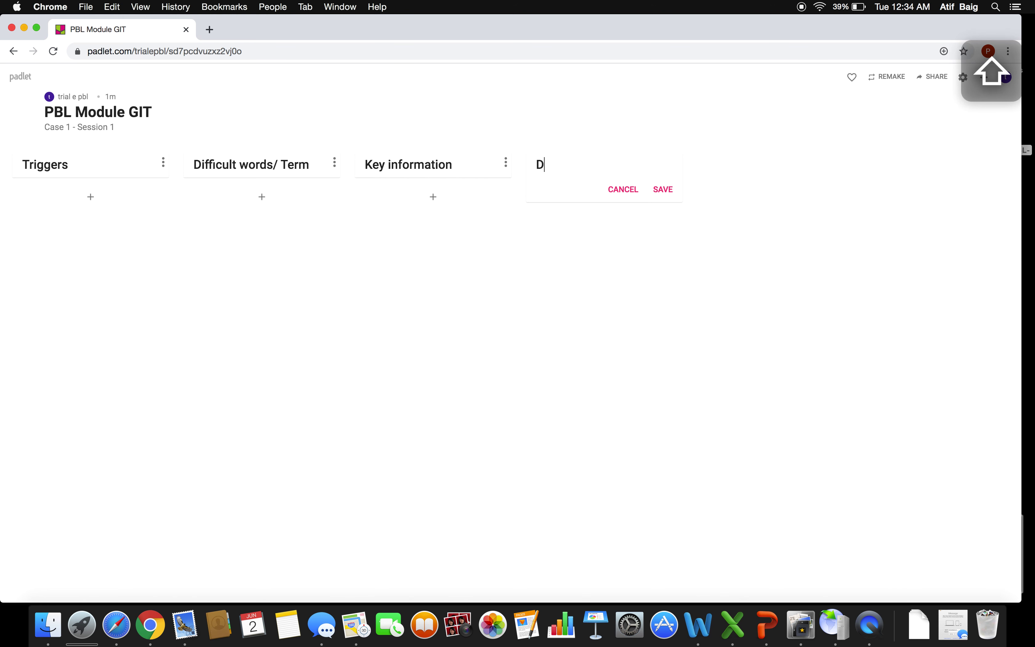
key(BackSpace)
Step: Name the fourth column "problem associated/question" and save it
text(p)
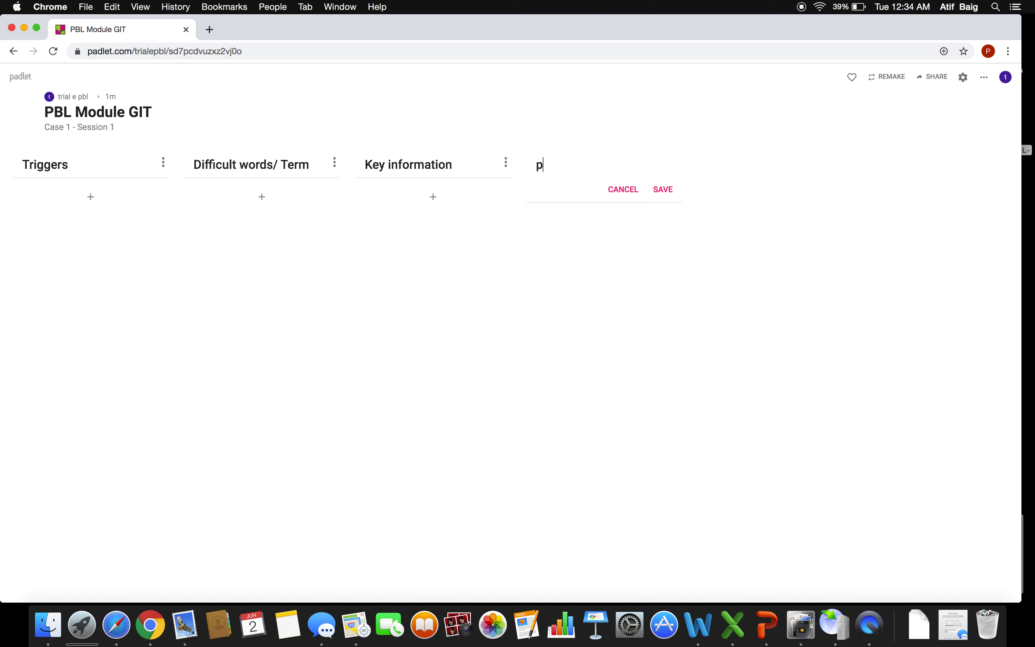
text(roblem associat)
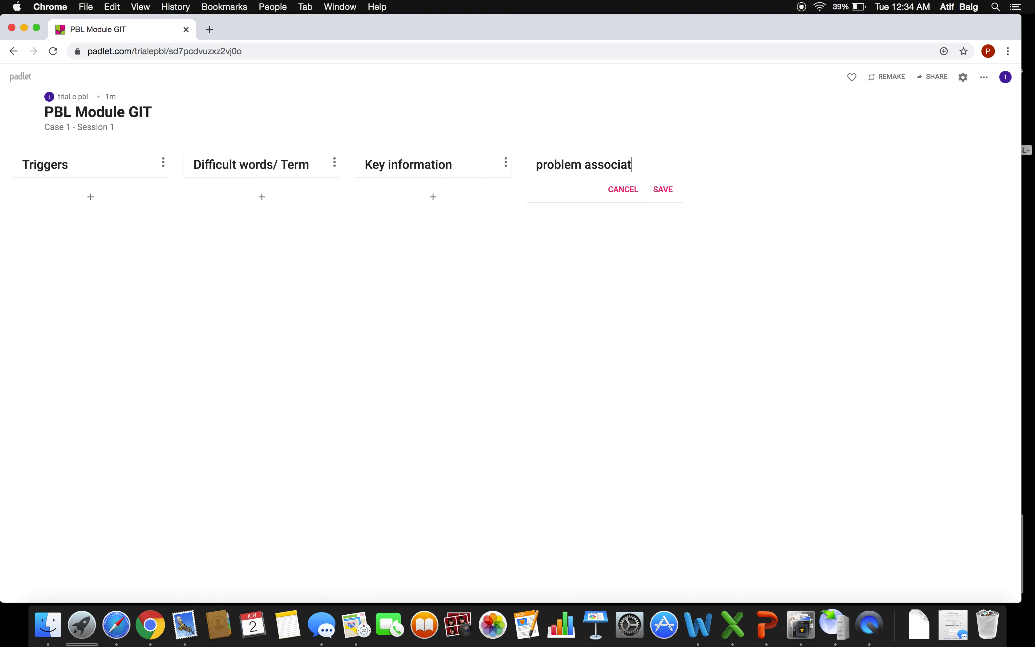
text(ed/question)
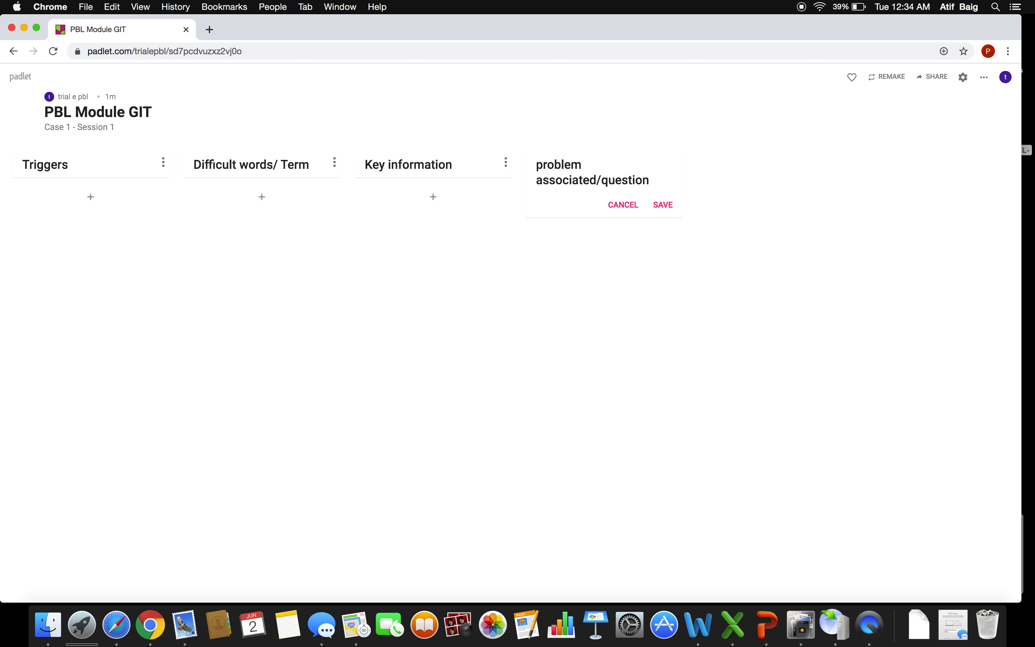
key(Return)
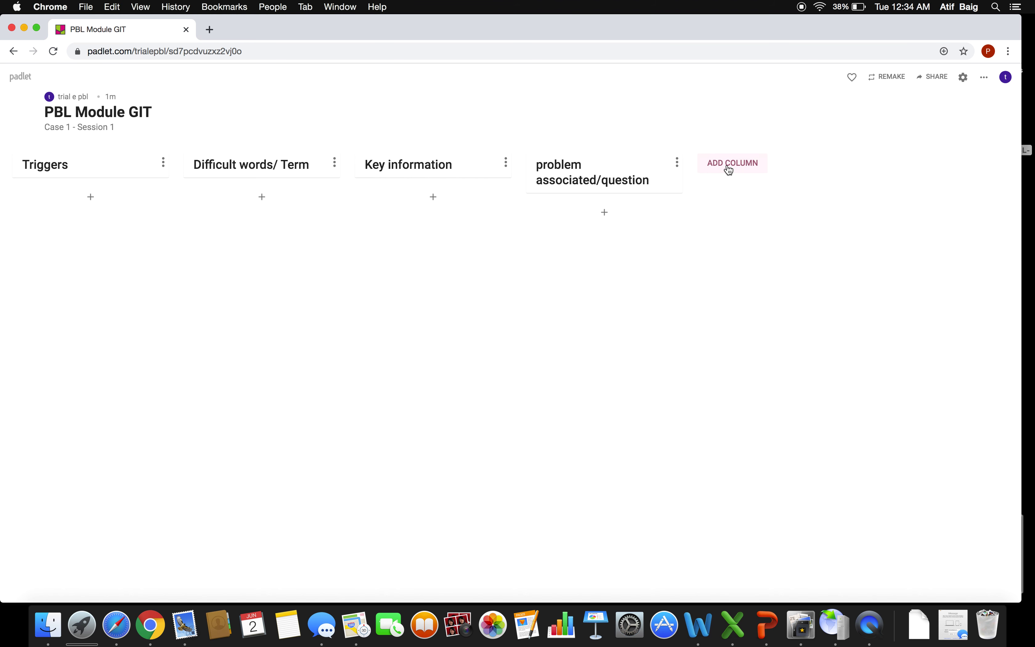
Step: Add a fifth column named "Learning outcomes" and a sixth column named "References"
click(729, 165)
text(L)
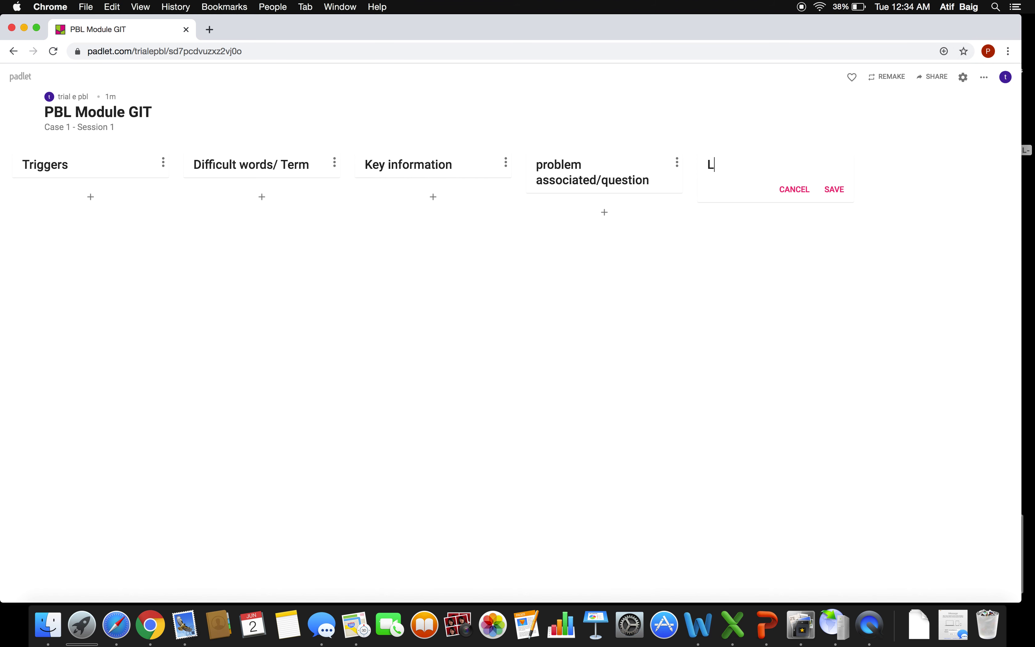
text(earning outcomes)
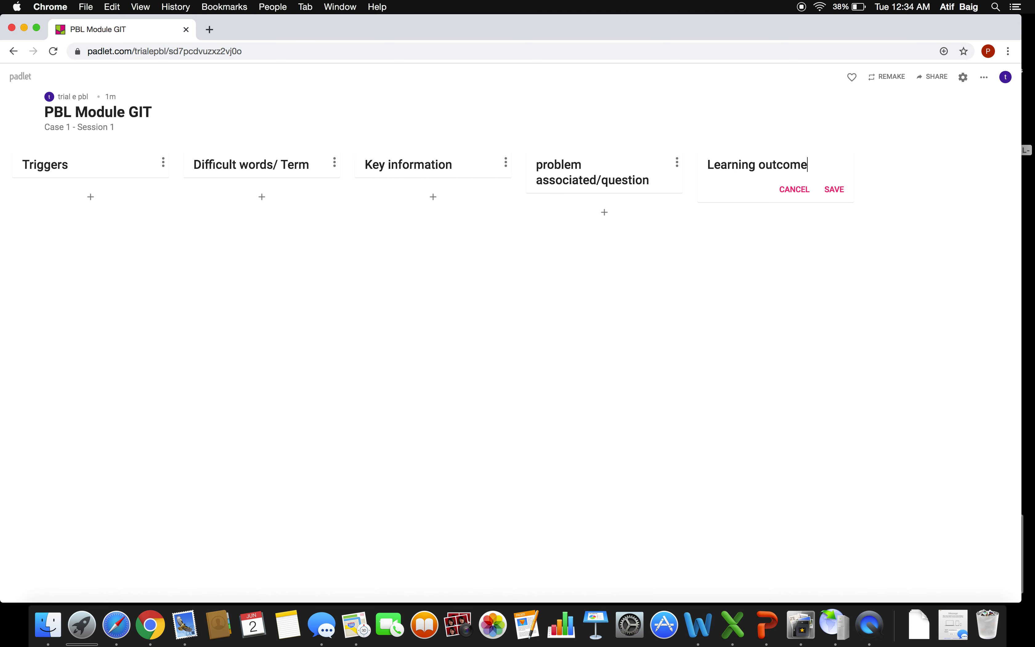
key(Return)
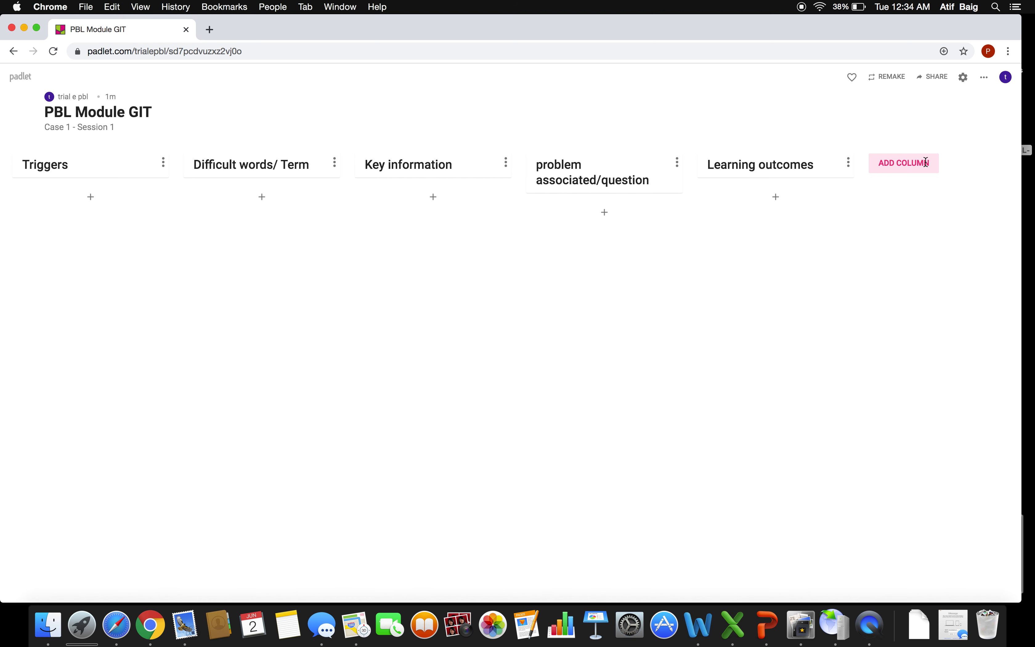
click(925, 163)
text(Ref)
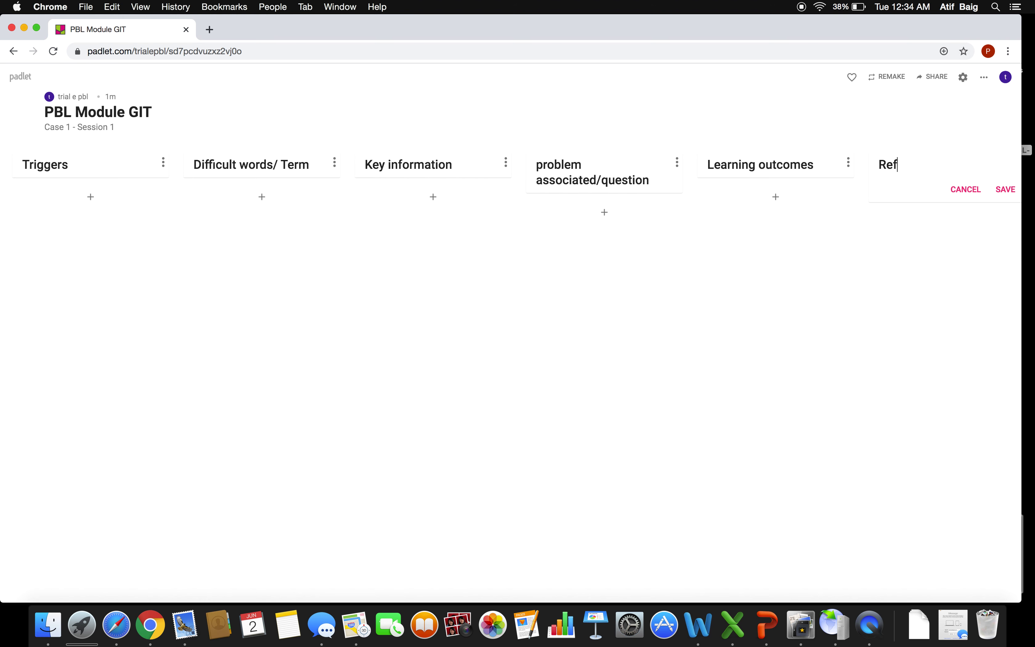
text(erences)
Step: Rename the first column to "Triggers (facilitator)"
click(100, 171)
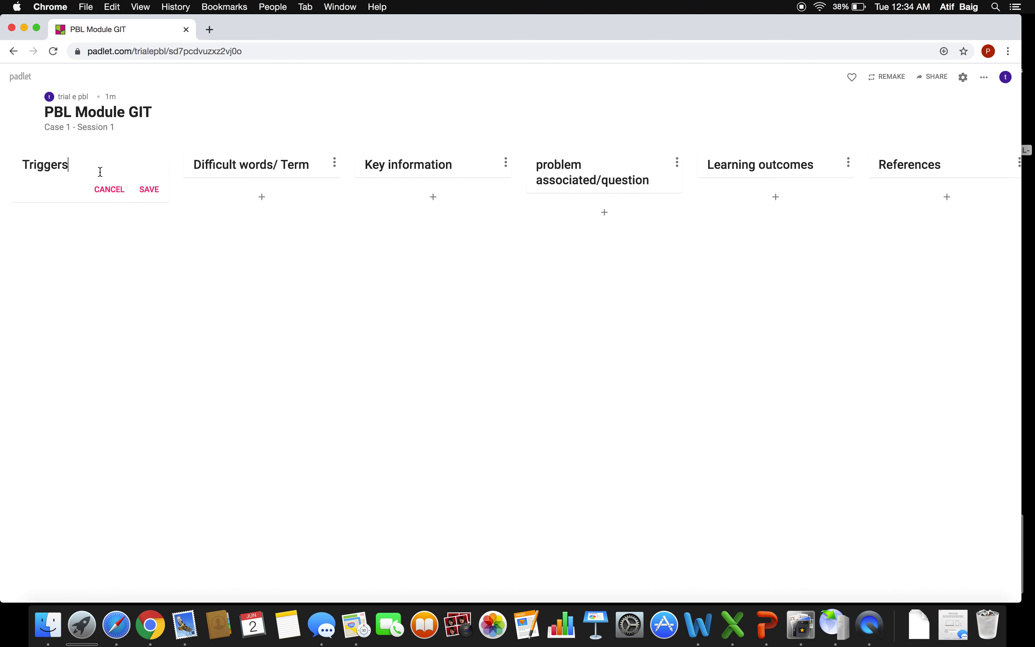
key(Return)
click(85, 166)
text((facilitator))
key(Return)
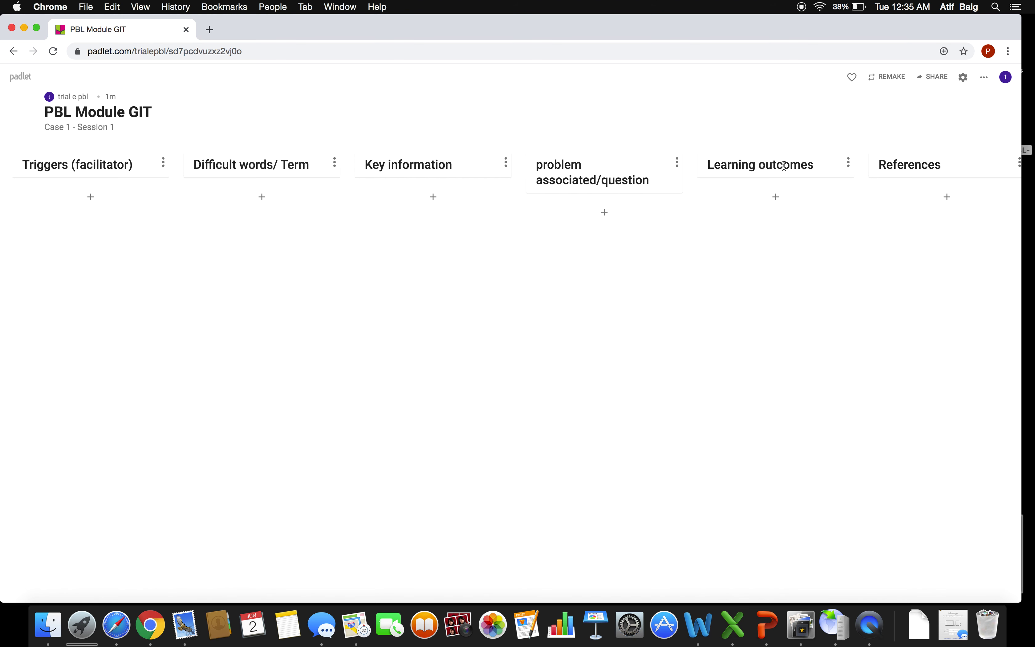
Step: Append "(facilitator)" to the names of the "Learning outcomes" and "References" columns
click(819, 166)
text((facilitator))
click(970, 167)
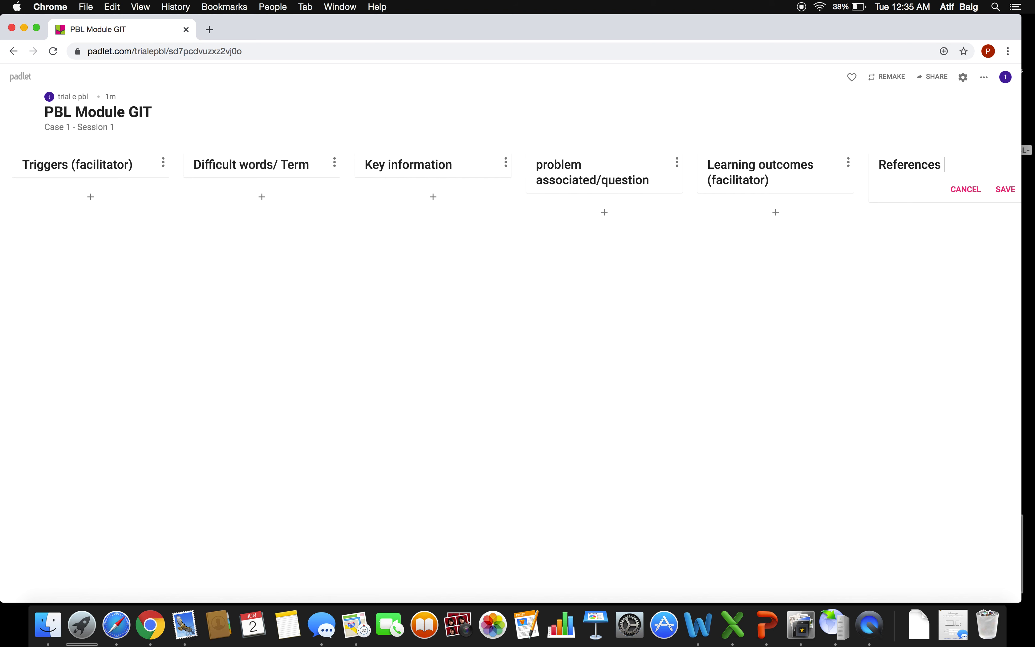
text((facilitator))
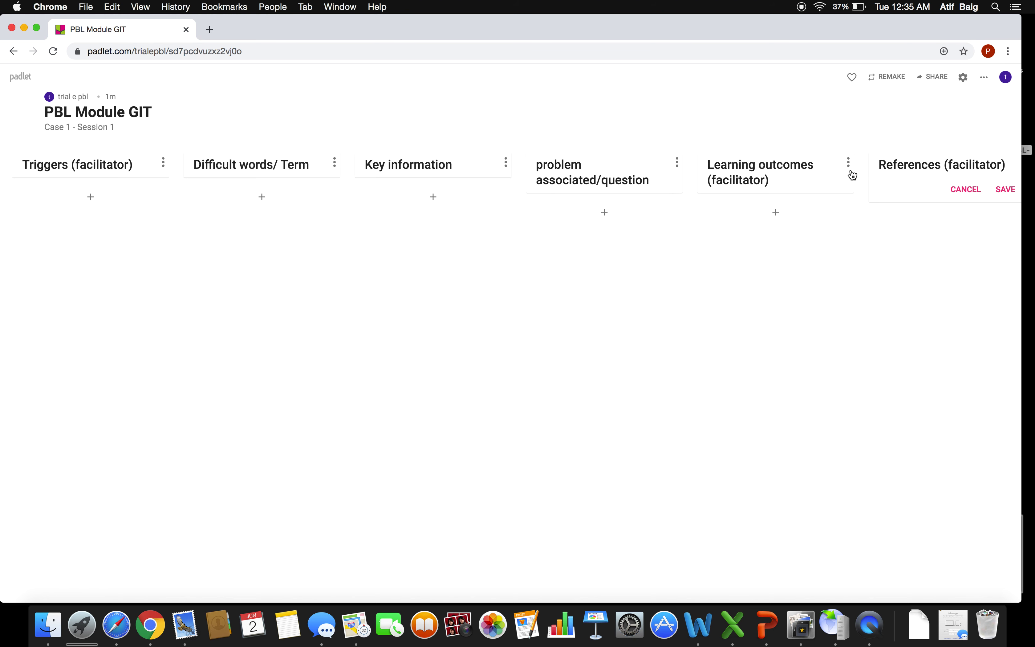
key(Return)
Step: Append "(Scribe)" to the names of the "Difficult words/ Term" and "Key information" columns
click(311, 166)
click(312, 168)
text((S)
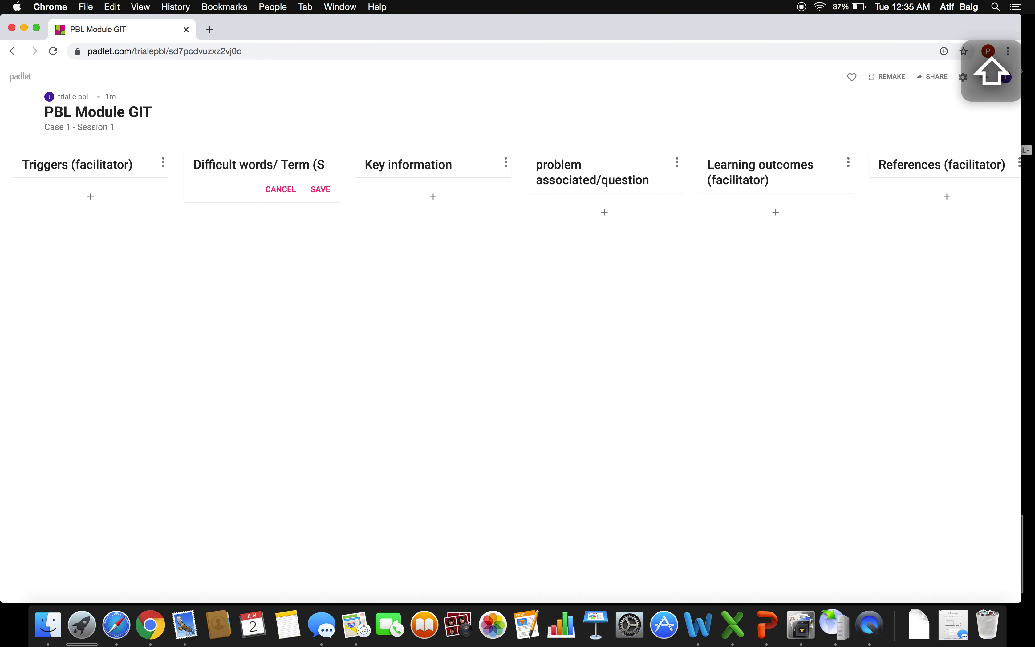
text(C)
key(BackSpace)
text(cribe))
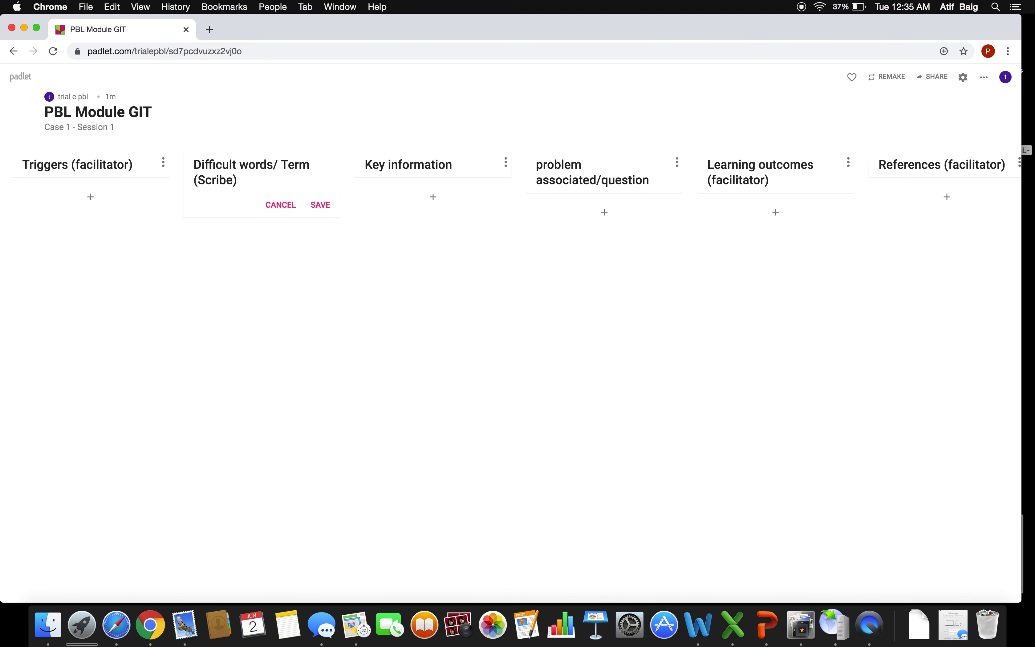
click(471, 170)
text(()
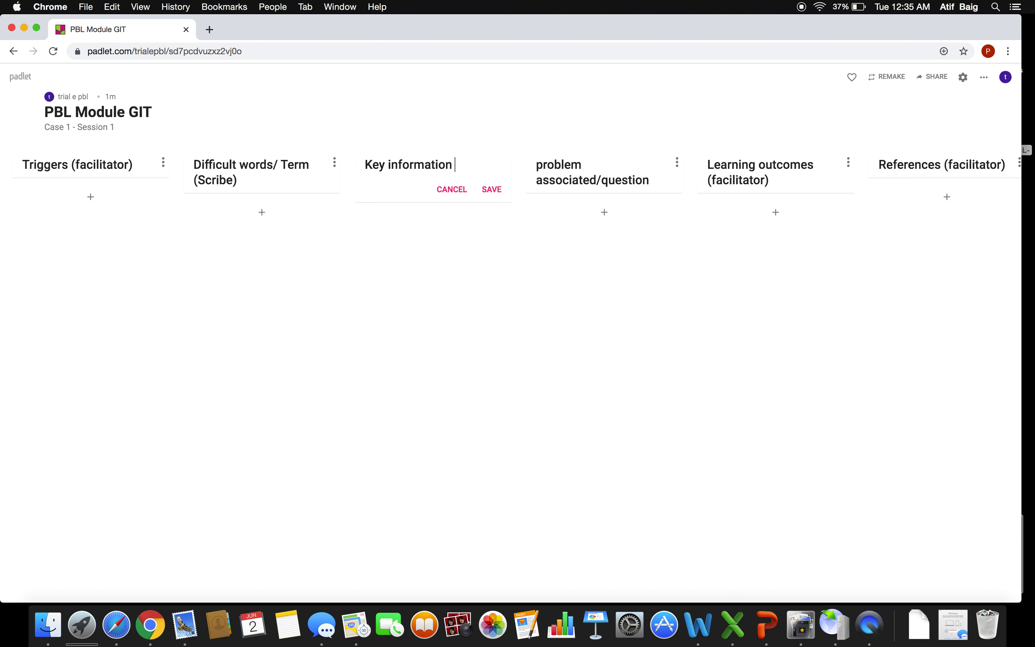
text(Scribe))
click(246, 245)
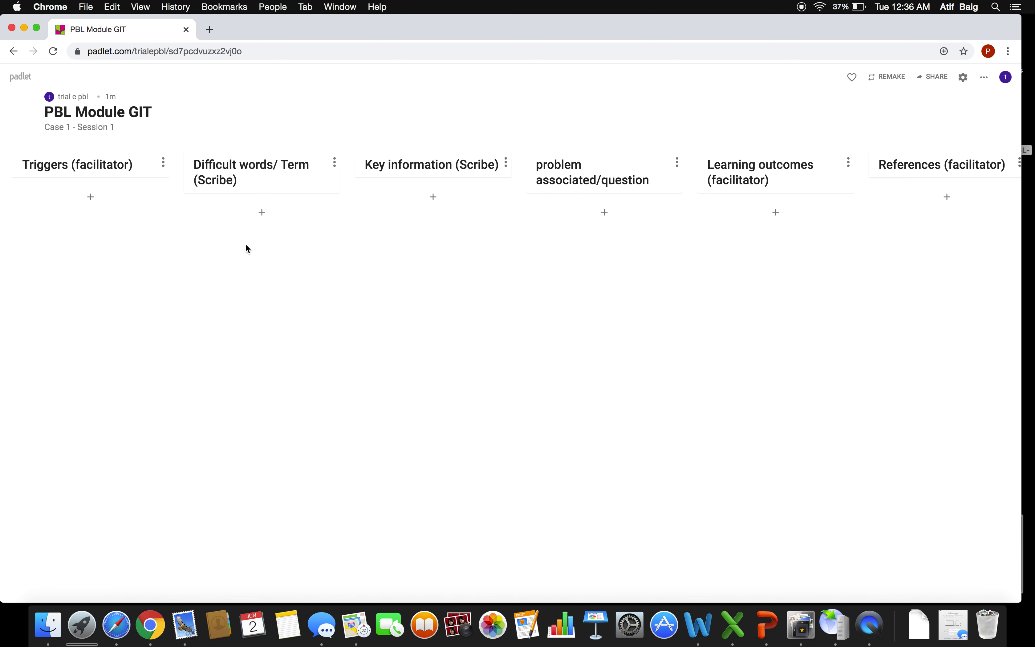
click(224, 56)
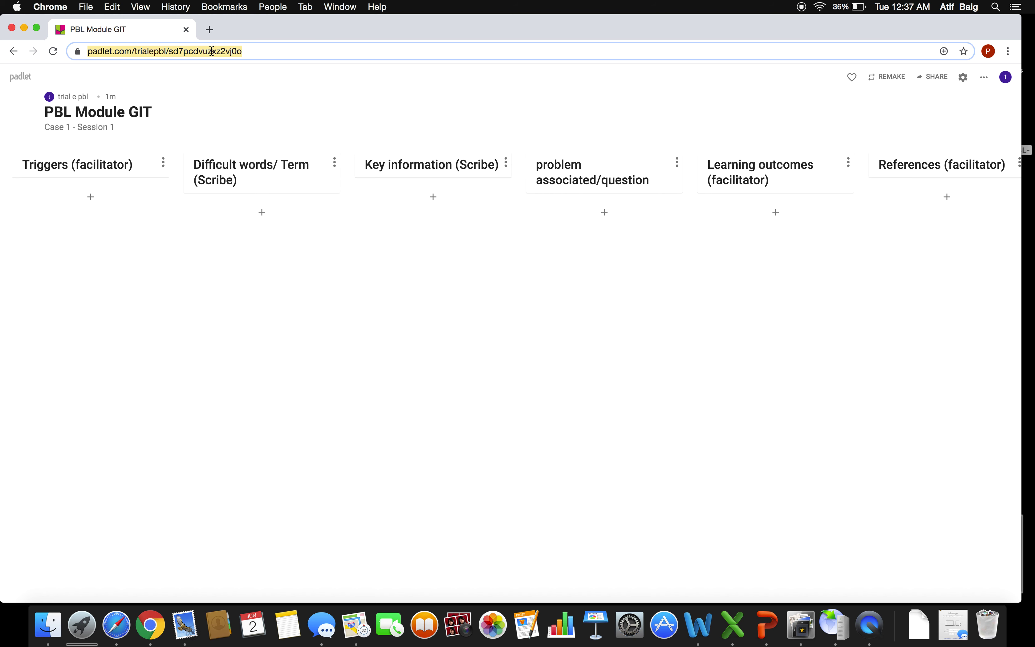
Step: Start a post in the Triggers column and title it "Trigger 1", correcting the spelling of the title
click(91, 197)
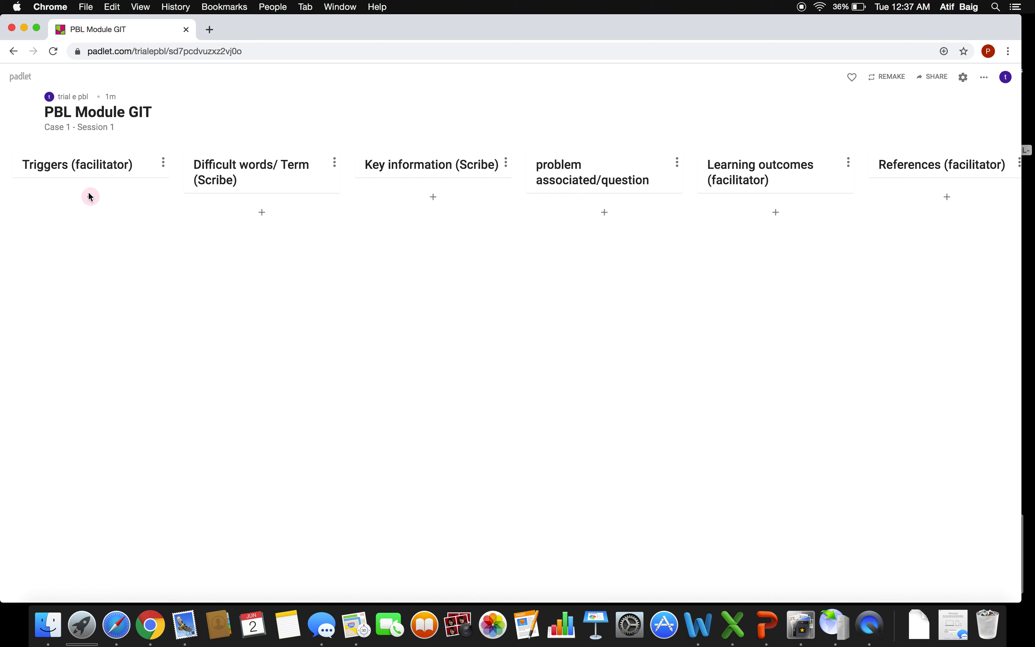
click(72, 219)
click(60, 205)
key(shift)
text(Triigers)
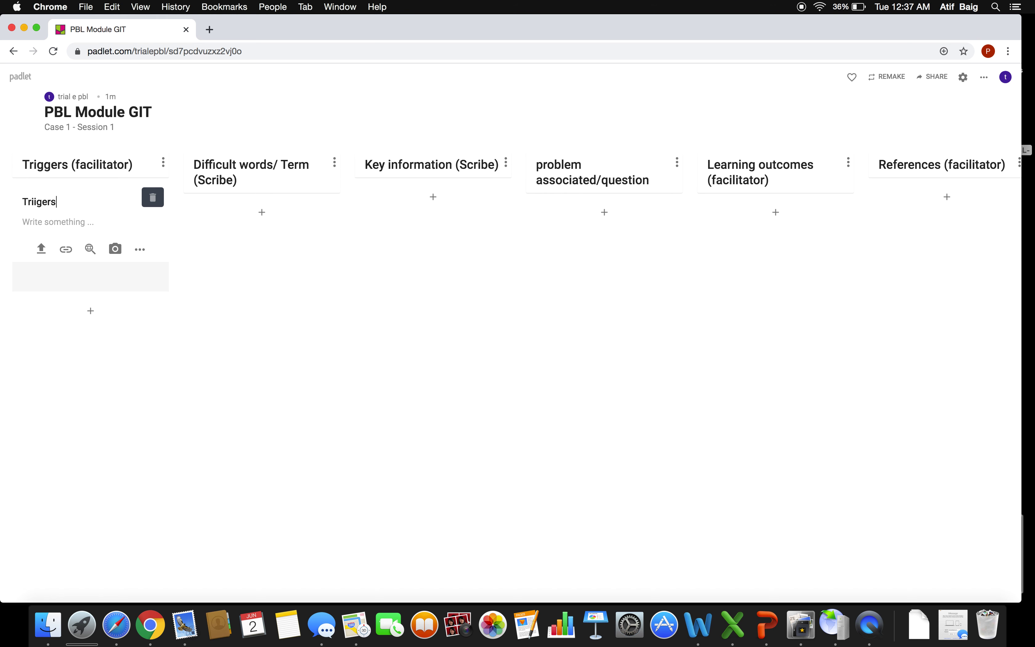
text( 1)
key(BackSpace)
key(BackSpace)
key(BackSpace)
key(BackSpace)
text(gger 1)
right_click(34, 201)
click(46, 209)
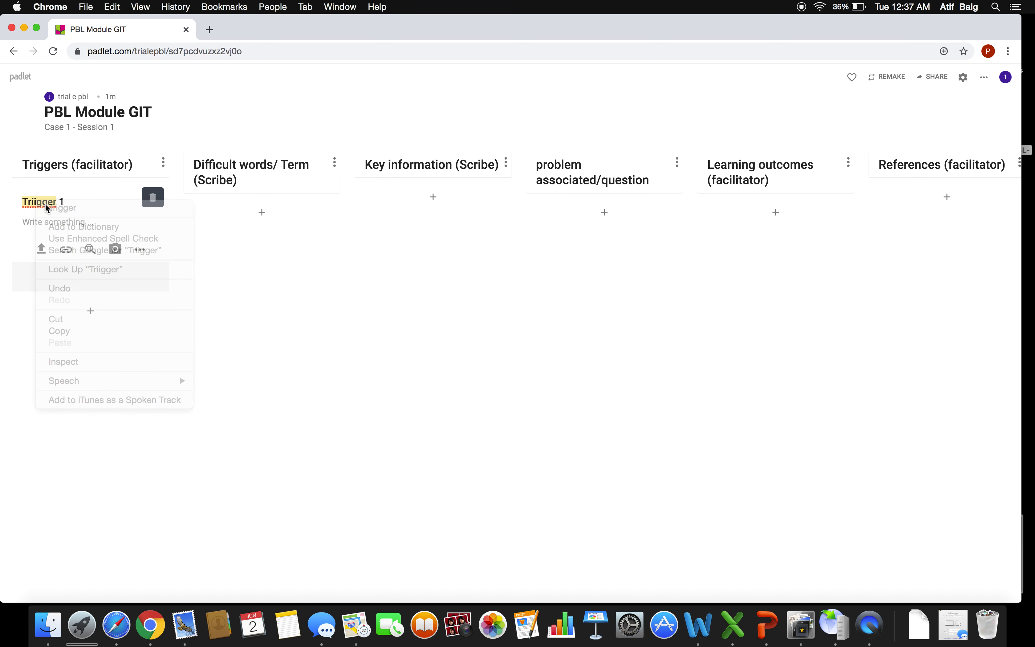
Step: Write "A man age 35 years was admitted with difficult breathing and severe headache" as the Trigger 1 body and publish the post
click(45, 225)
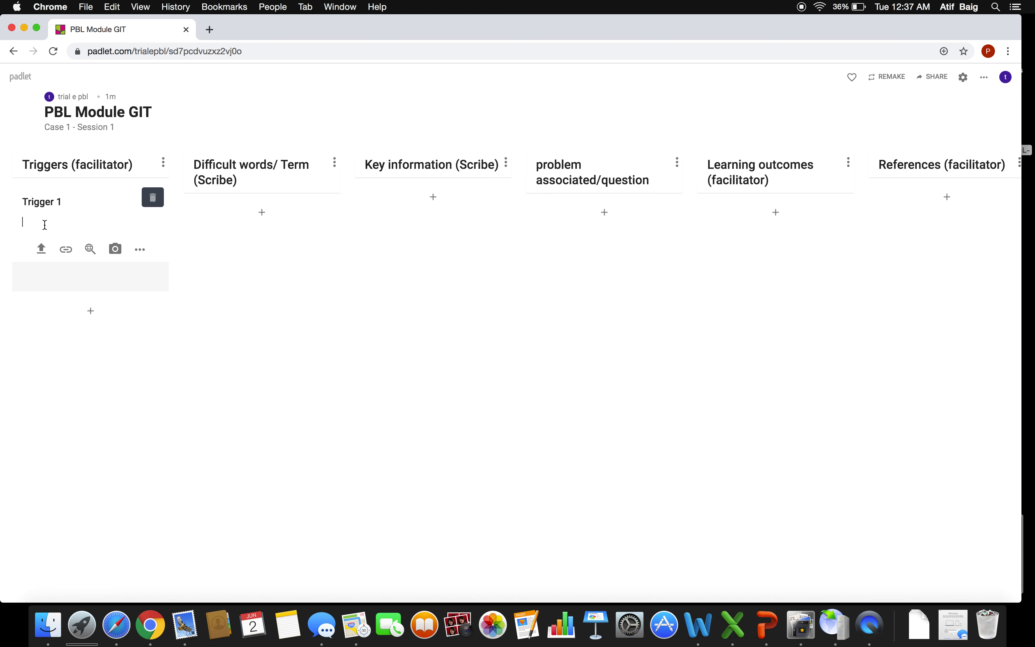
text(A man age 35 years was admitted)
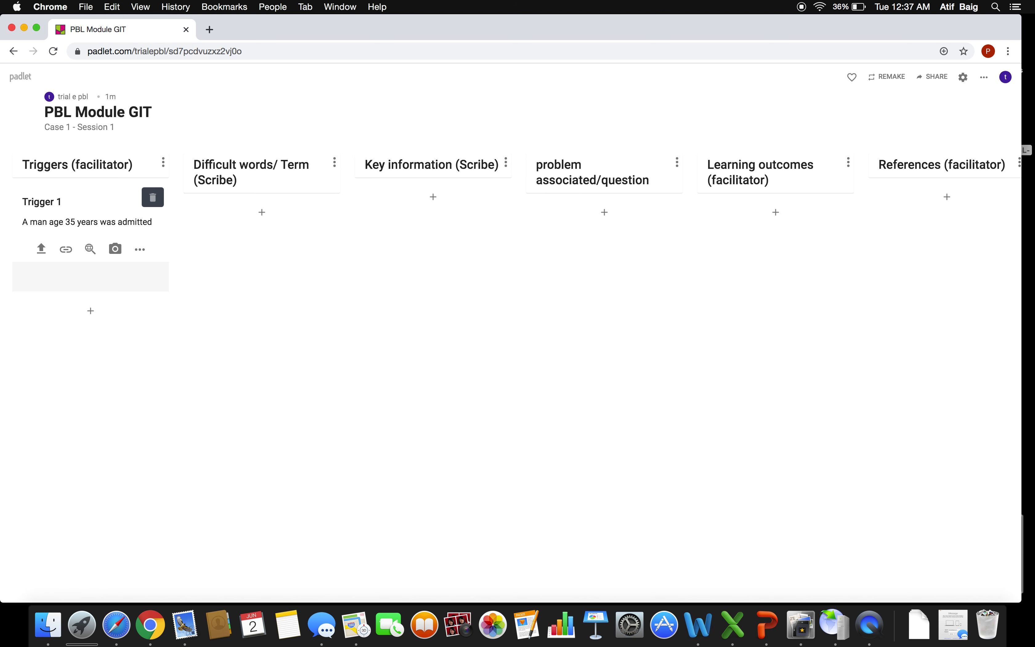
text( to)
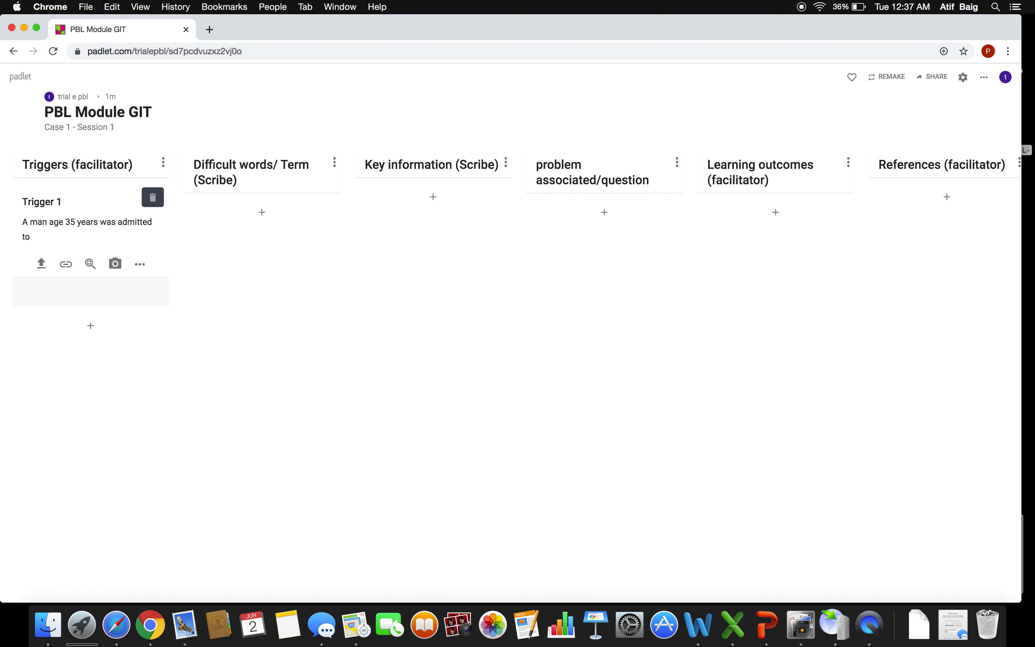
key(BackSpace)
key(BackSpace)
text(with difficult breathing and severe headache)
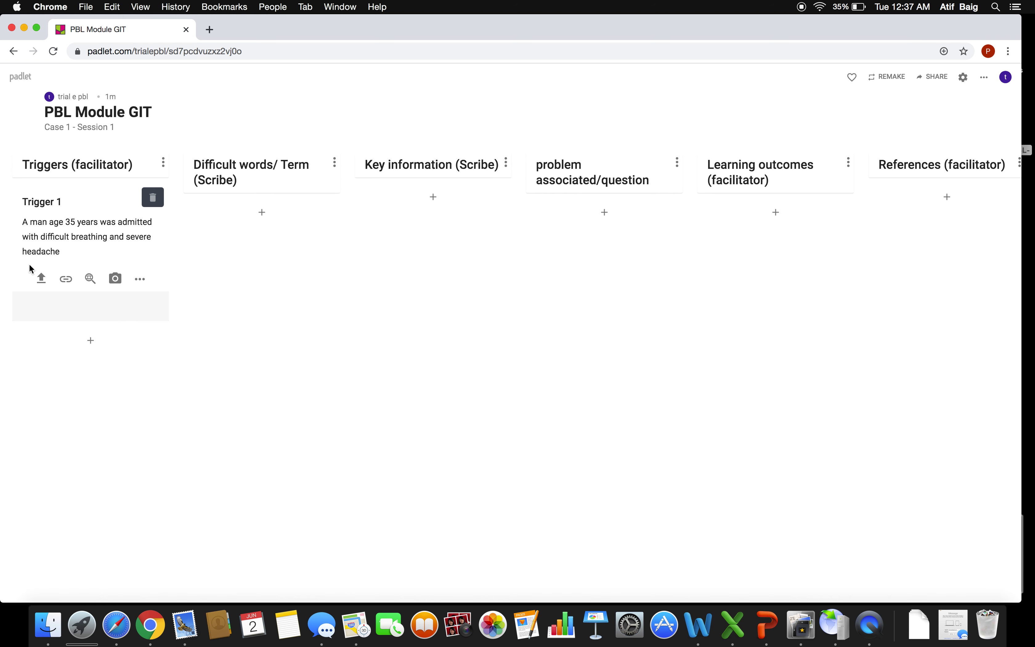
click(41, 358)
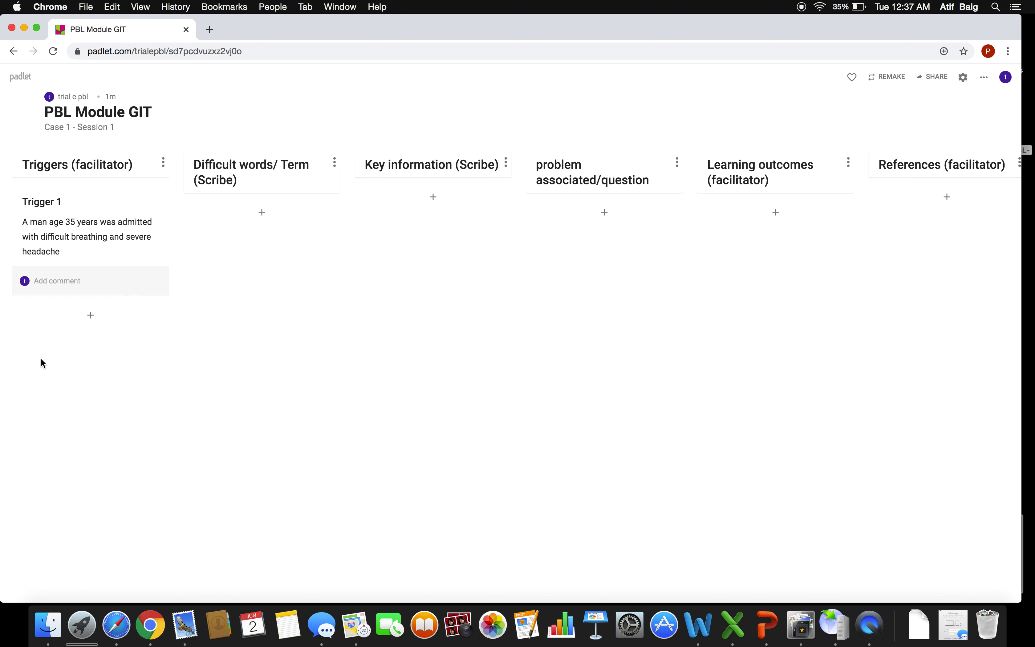
Step: Start a post in the "Difficult words/ Term" column and title it with the student's first name
click(91, 321)
click(91, 317)
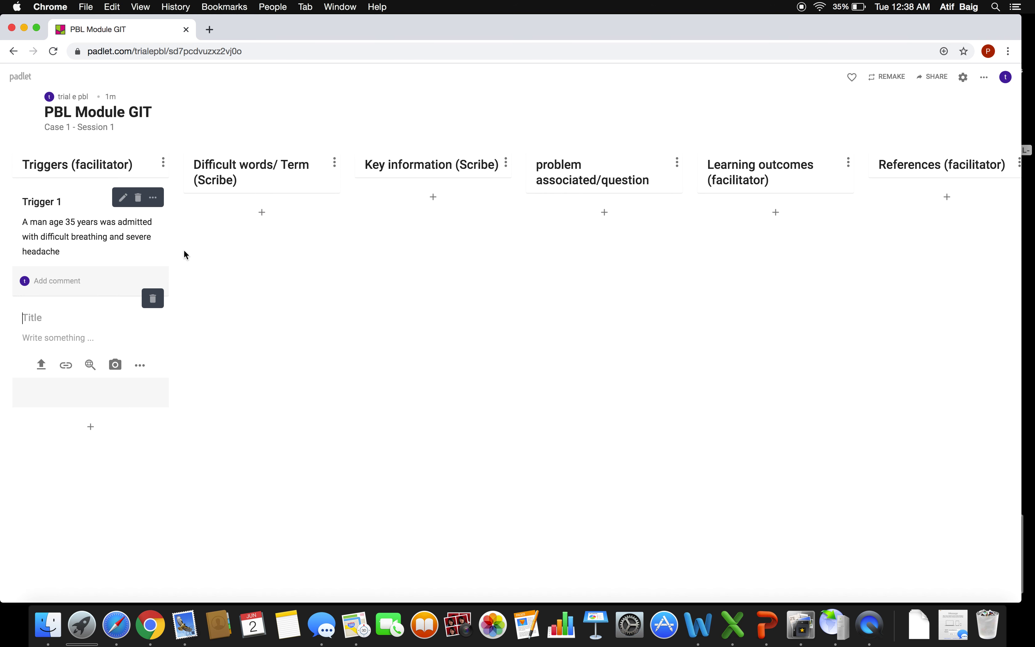
click(264, 213)
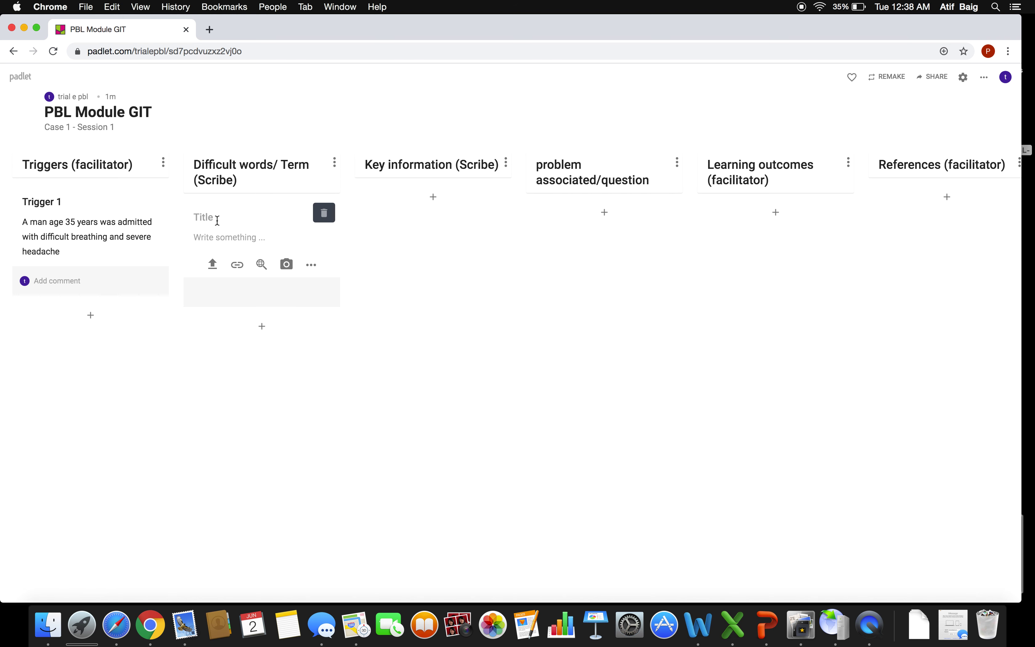
text(Atif)
click(214, 242)
text(covid 19)
key(BackSpace)
key(BackSpace)
key(BackSpace)
key(BackSpace)
key(BackSpace)
key(BackSpace)
key(BackSpace)
key(BackSpace)
Step: List "difficult breathing", "age" and "headache" on separate lines in the body of the student's post
text(difficult bra)
key(BackSpace)
text(eathing)
key(Return)
text(age)
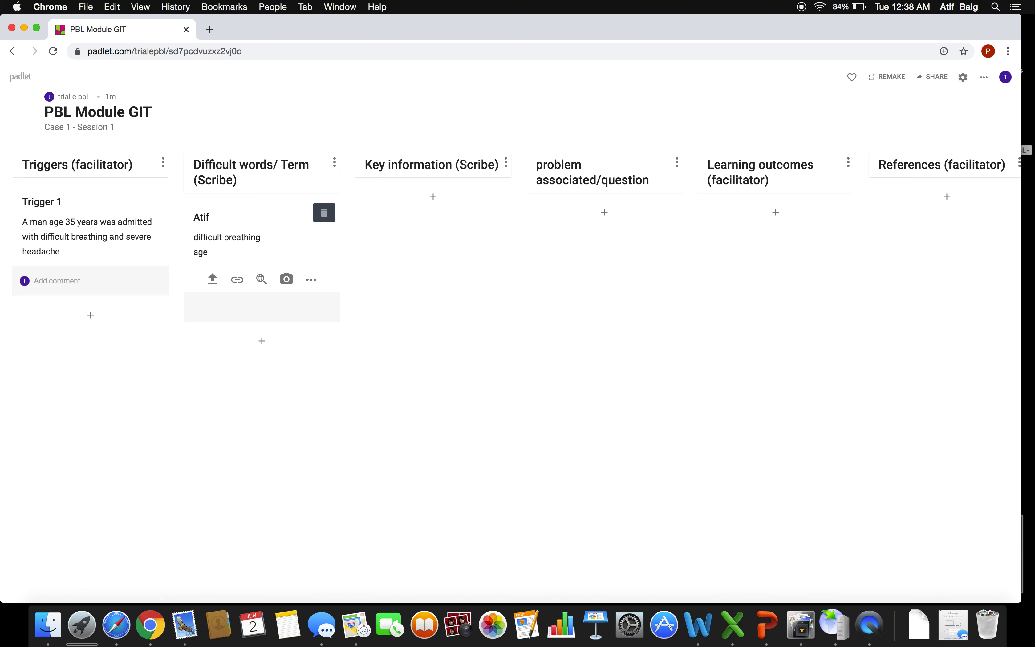
key(shift+Return)
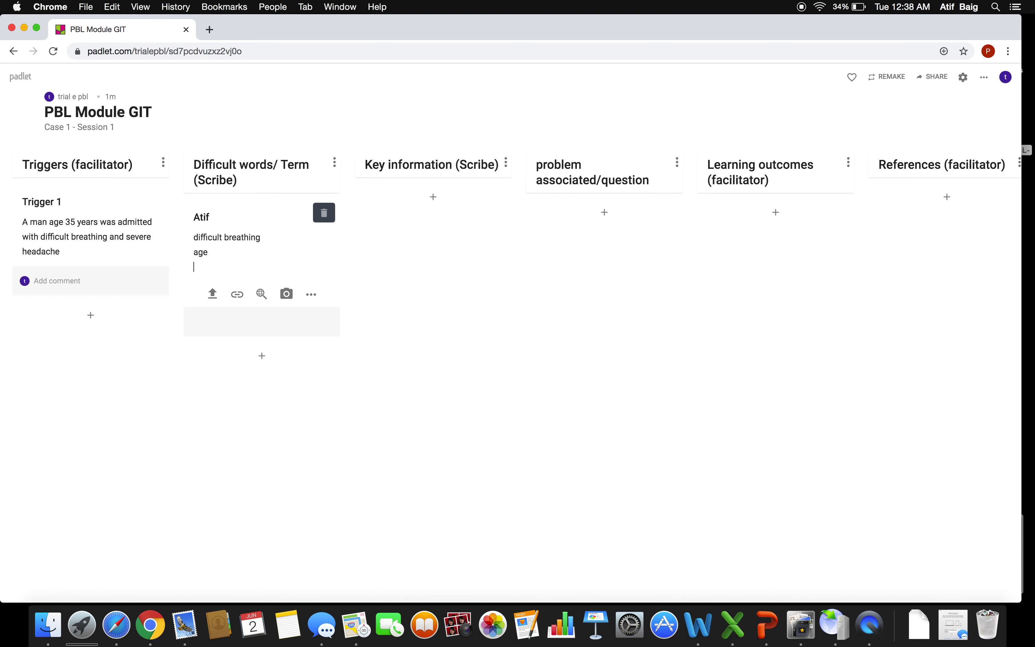
text(headache)
Step: Add a second post to the "Difficult words/ Term" column, titled with another student's first name and containing "Age"
click(262, 356)
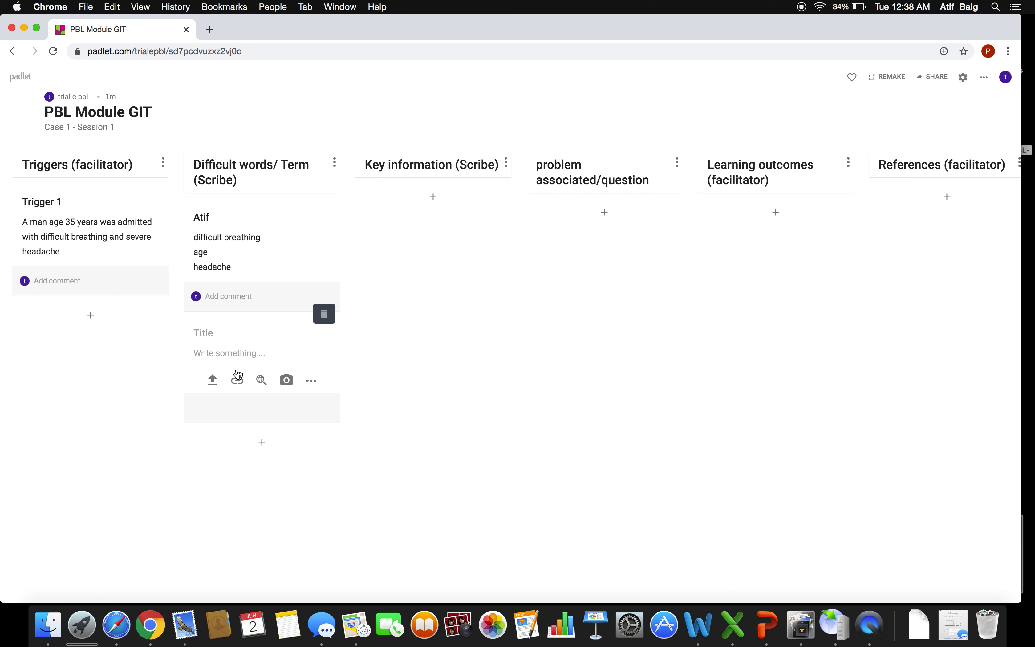
text(Ali)
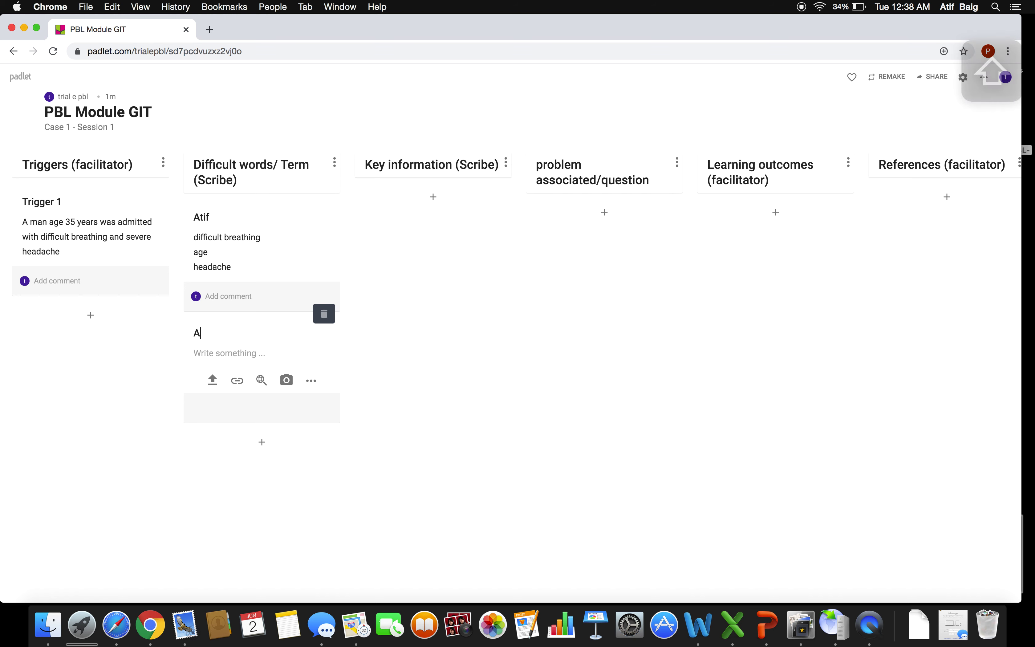
click(228, 352)
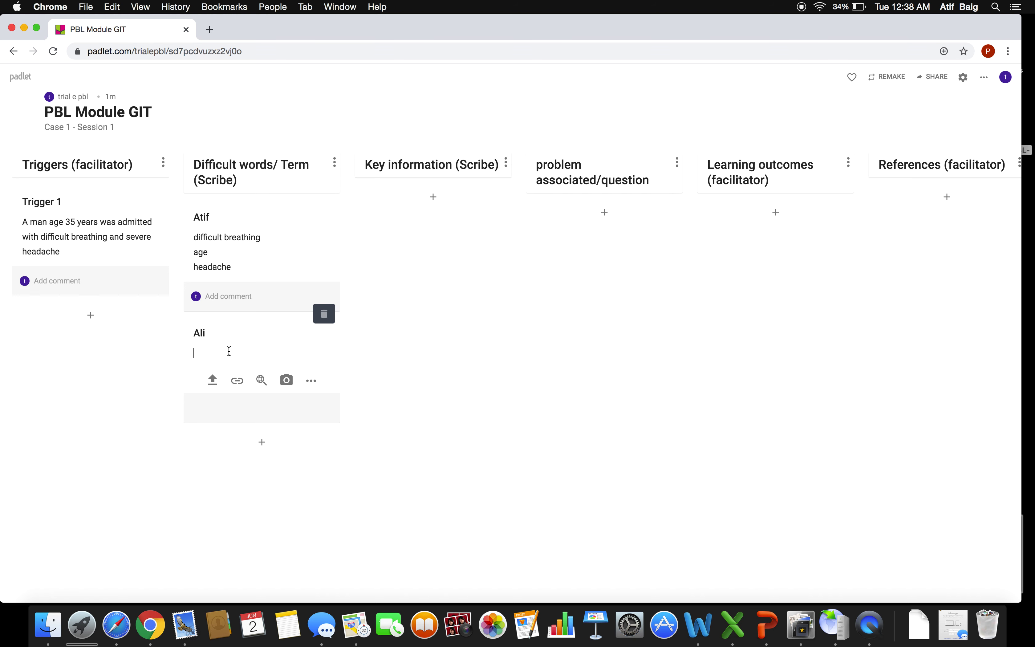
text(Age)
click(409, 374)
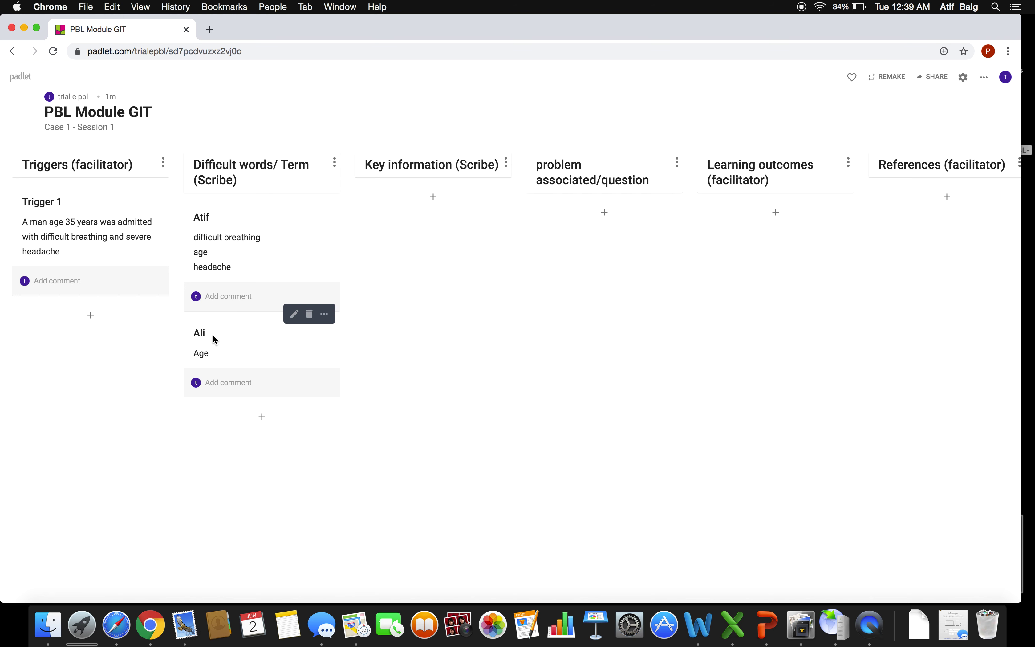
Step: Delete the second student's post from the "Difficult words/ Term" column
click(309, 314)
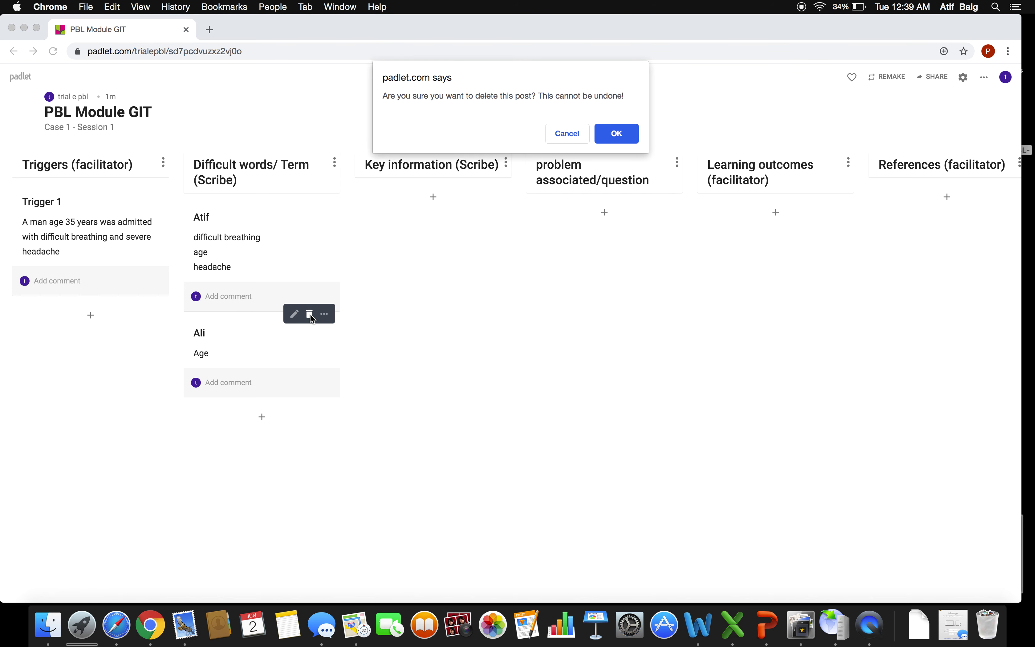
click(616, 134)
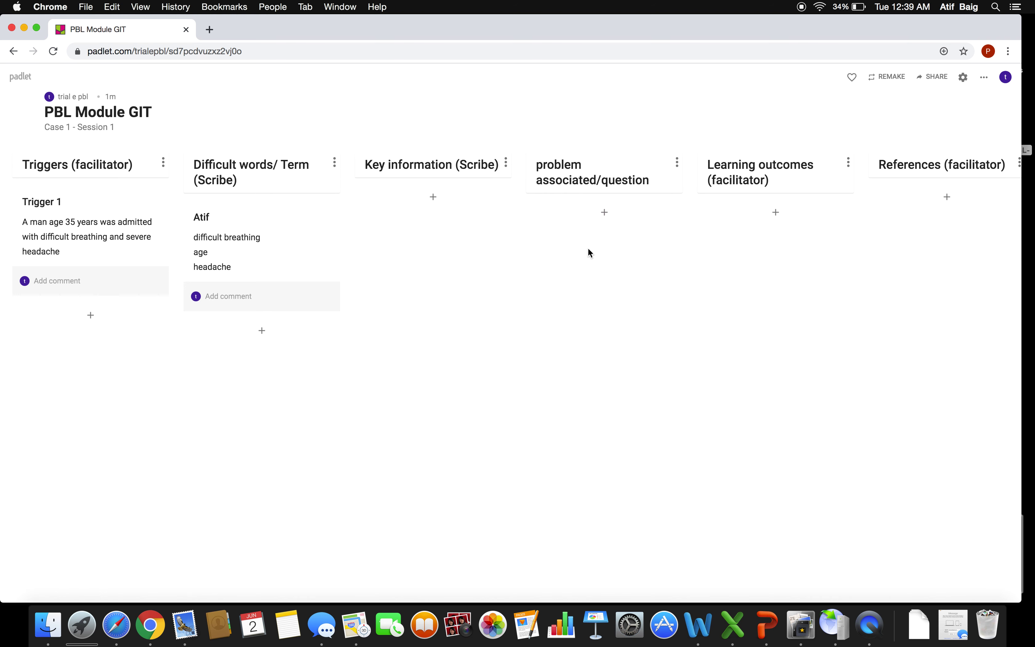
Step: Open a blank post in the "Learning outcomes" column to view its attachment options, and discard it
click(775, 213)
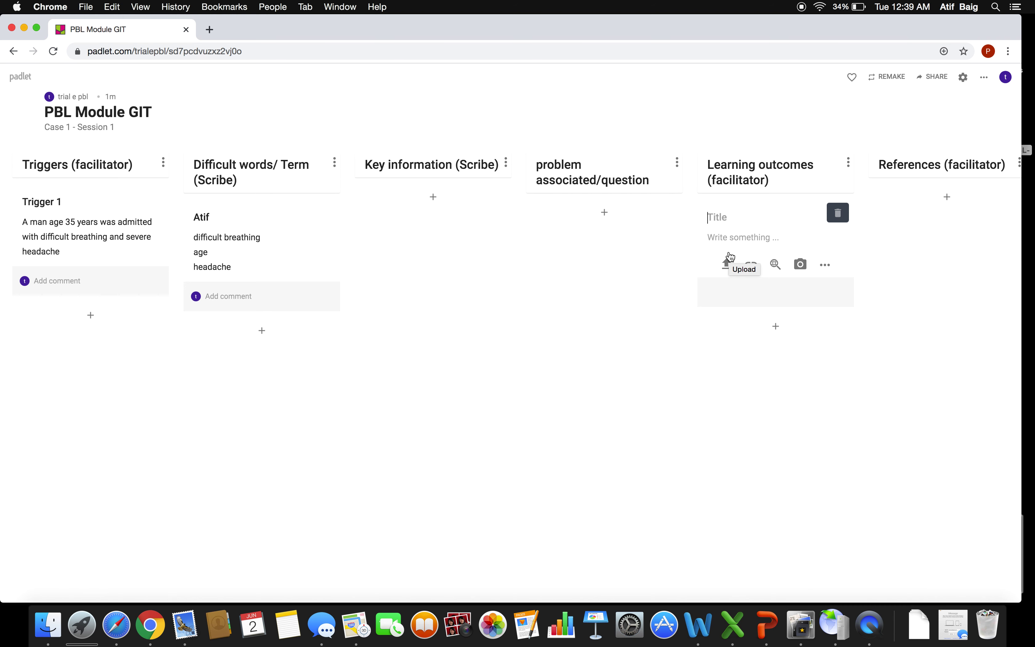
click(933, 229)
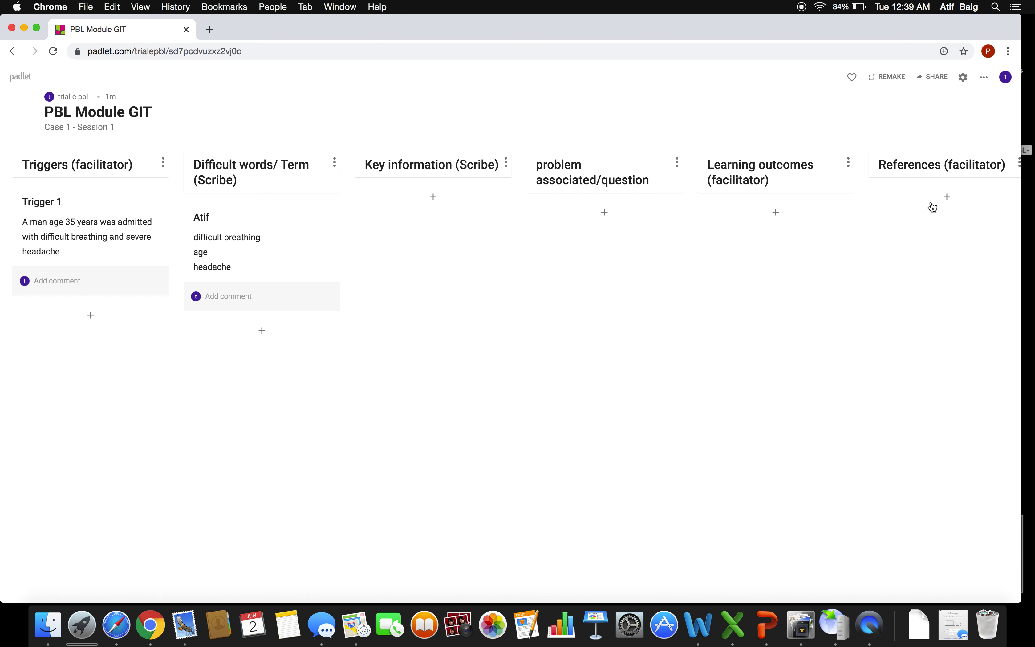